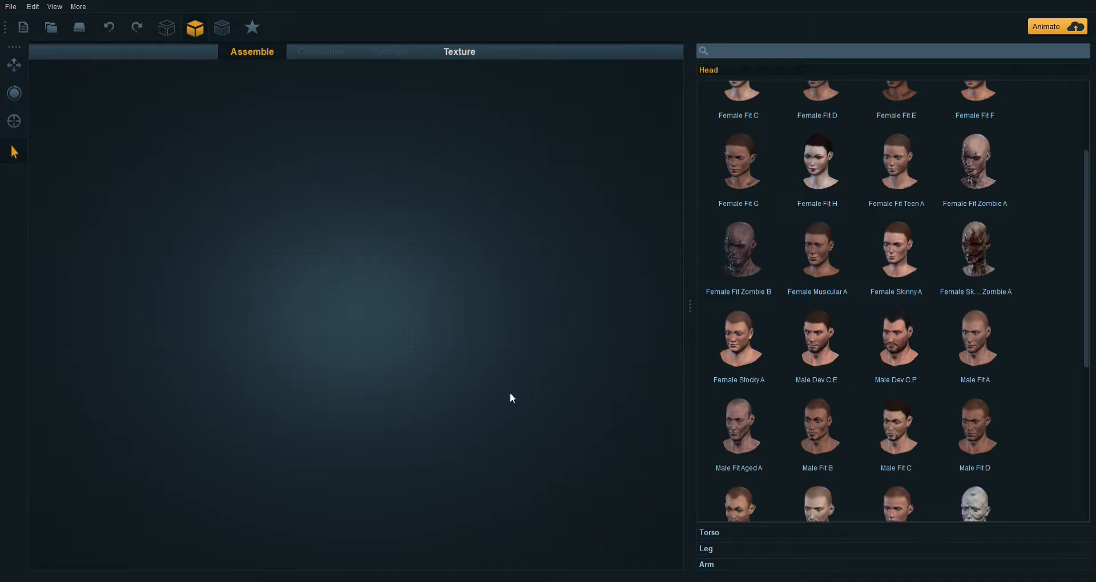
Step: Start the character with a male head with short dark hair and a goatee, and add the Male Fit F torso
scroll(866, 350, up, 3)
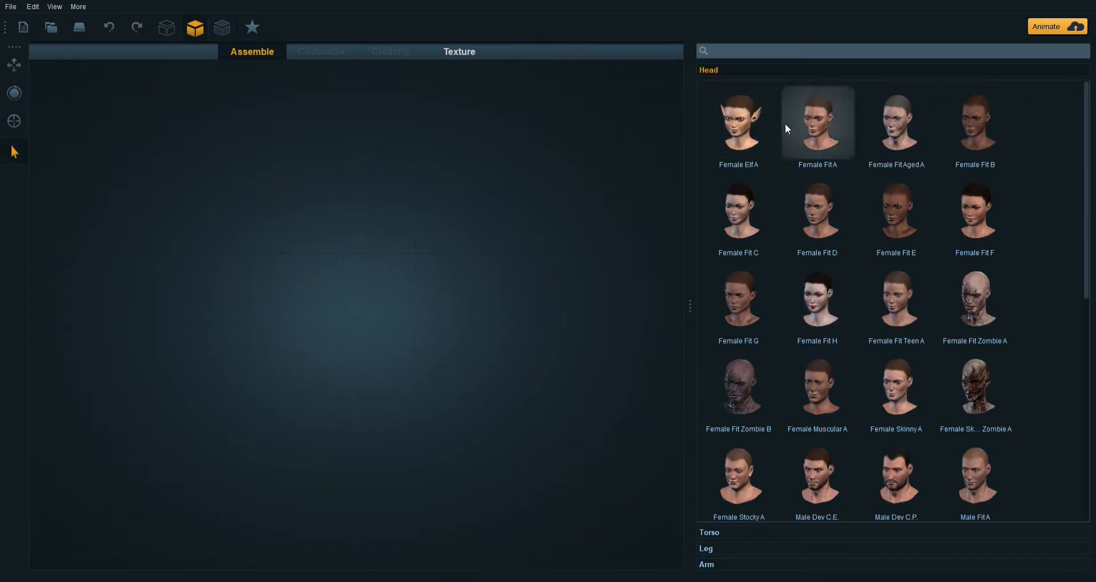
scroll(949, 217, down, 1)
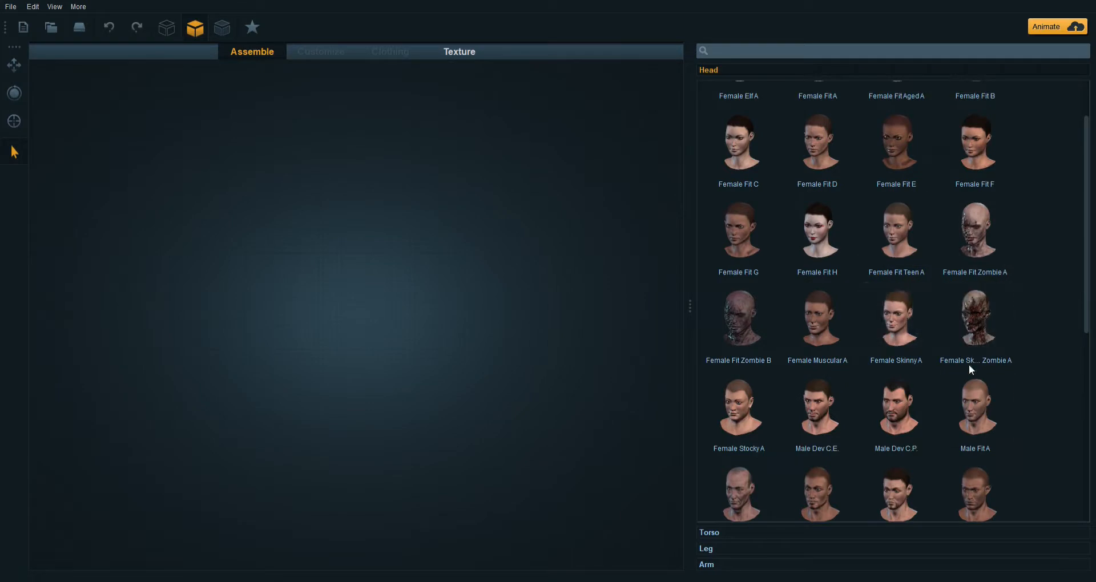
scroll(948, 377, down, 1)
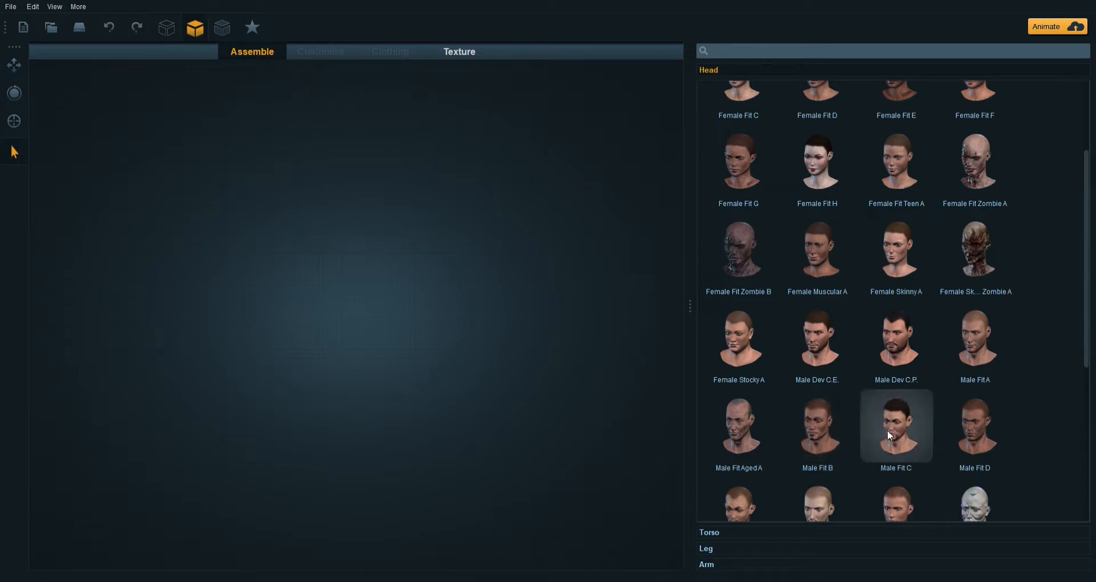
click(821, 357)
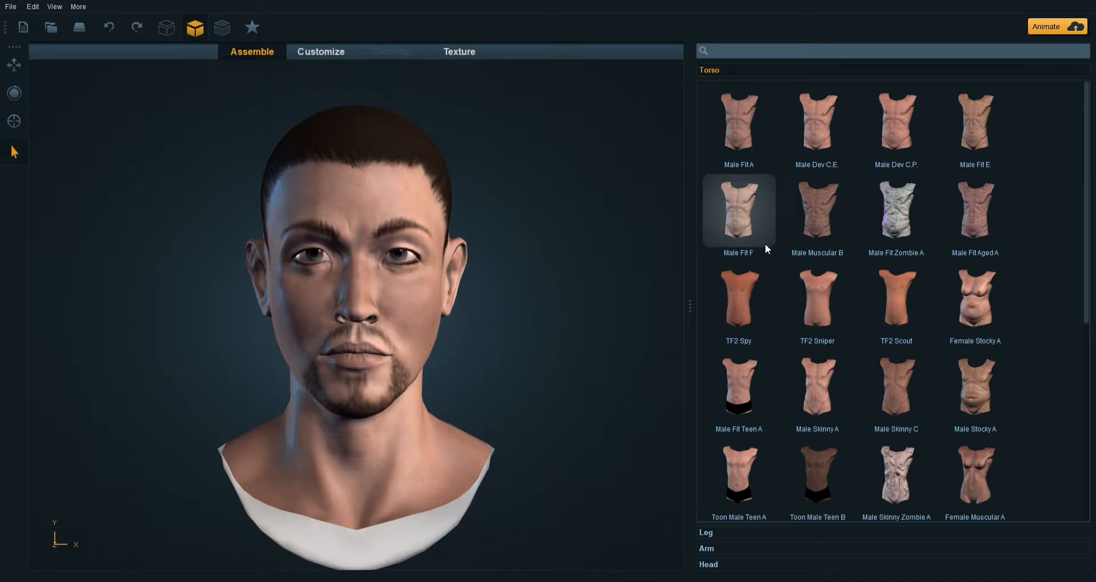
click(742, 210)
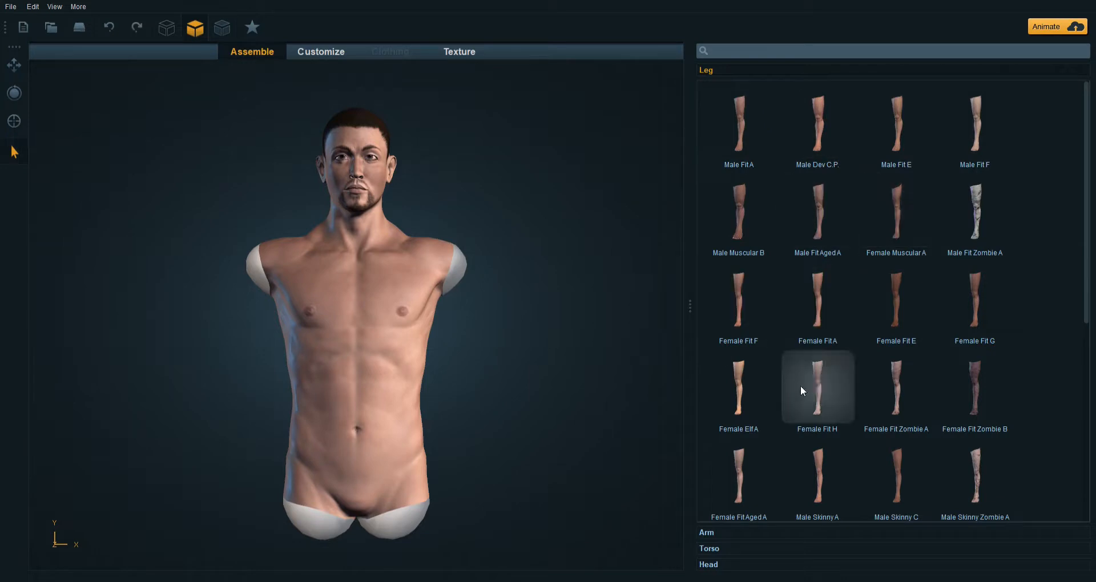
Step: Complete the body by attaching male legs and arms to the torso
scroll(875, 359, down, 3)
scroll(820, 402, down, 5)
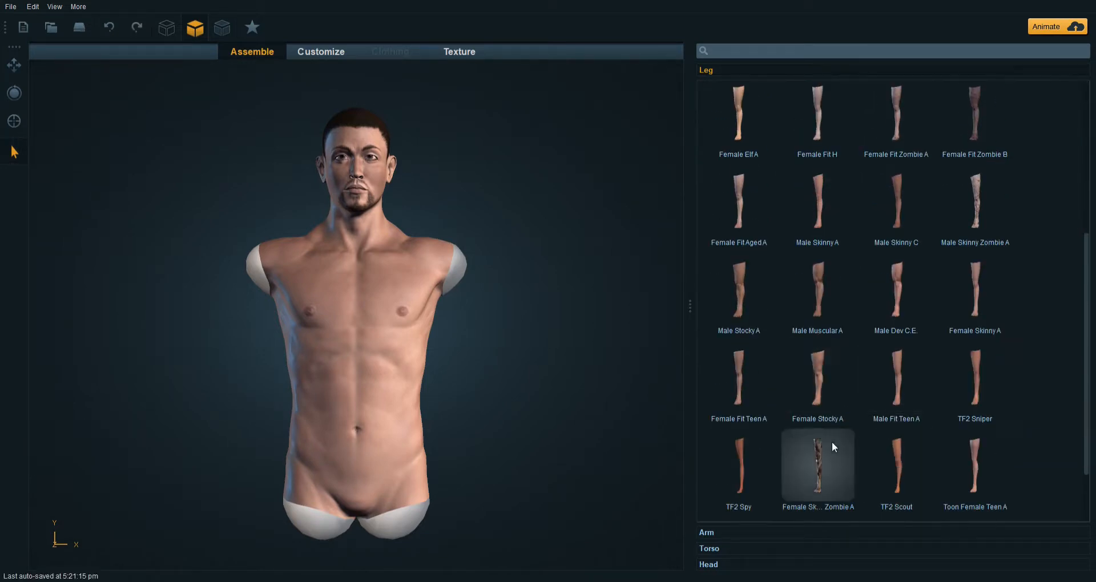
scroll(824, 444, down, 3)
scroll(895, 277, up, 10)
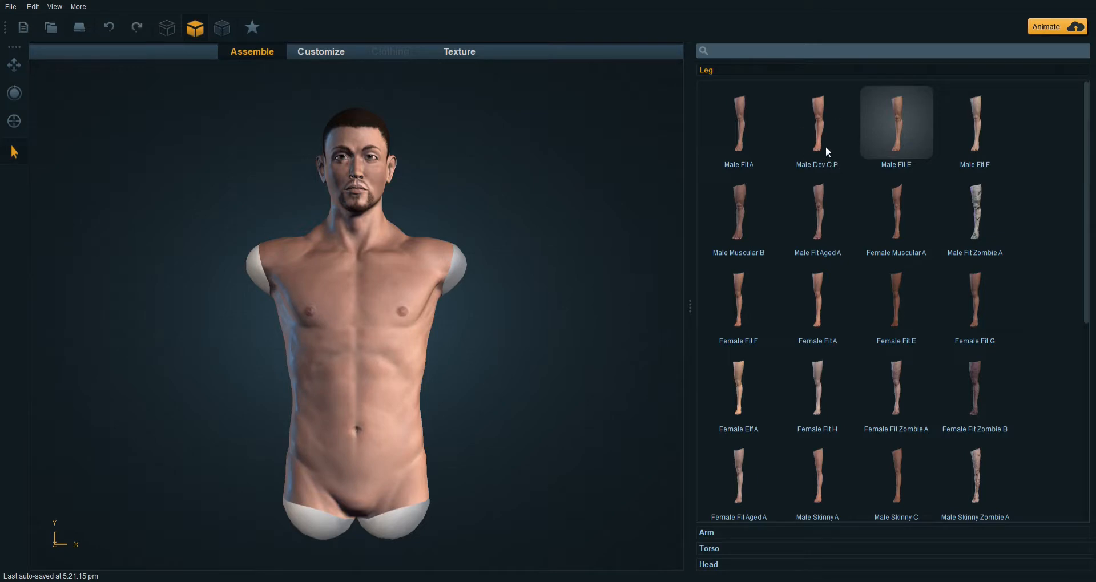
click(830, 214)
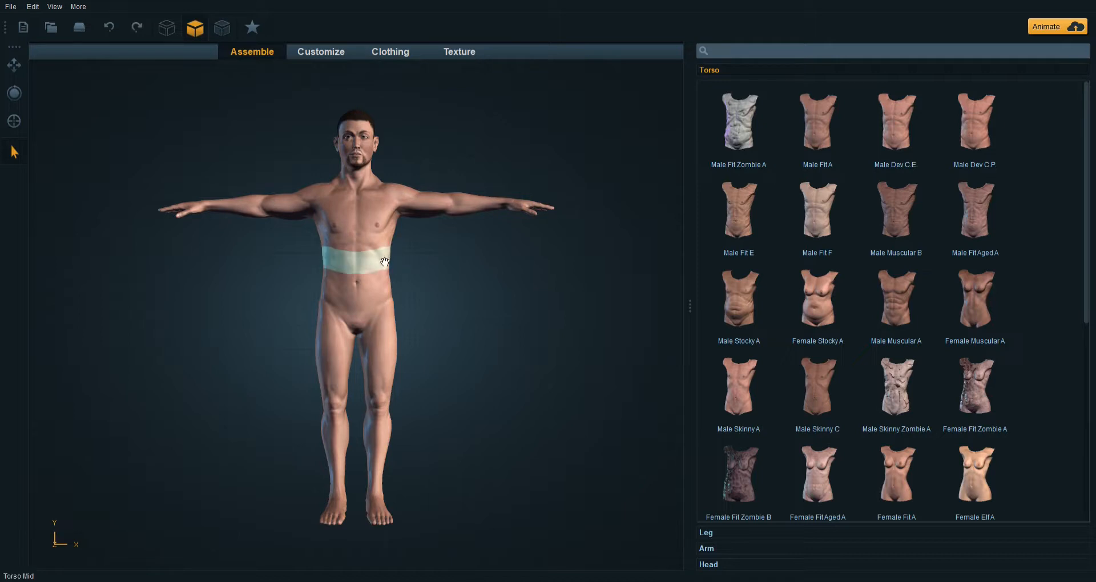
mouse_move(383, 264)
mouse_down()
mouse_move(427, 278)
mouse_move(382, 276)
mouse_up()
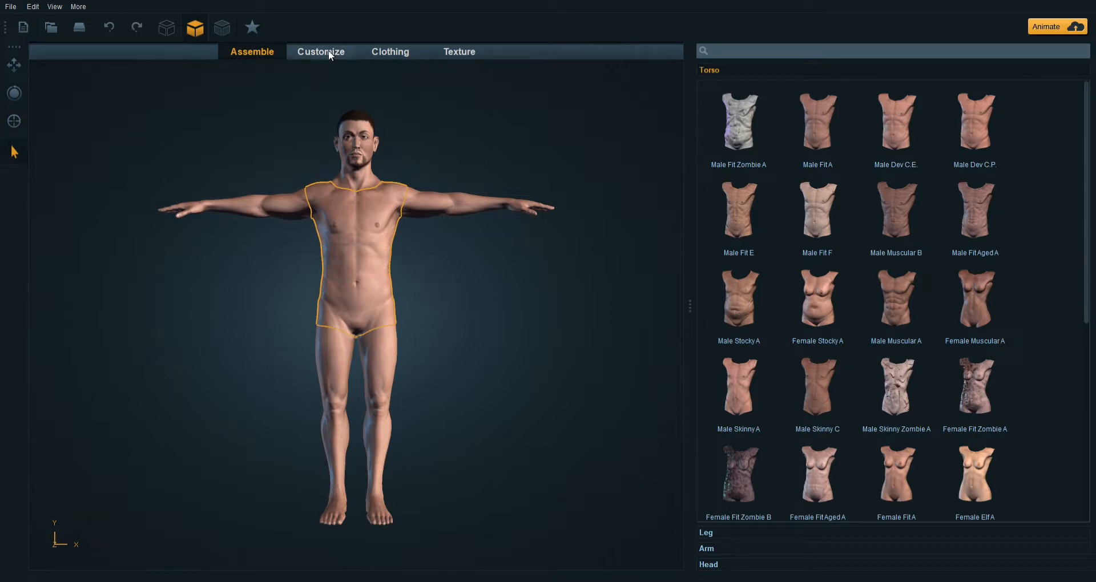
Step: Dress the character in the grey pinstriped Suit Top B
click(379, 50)
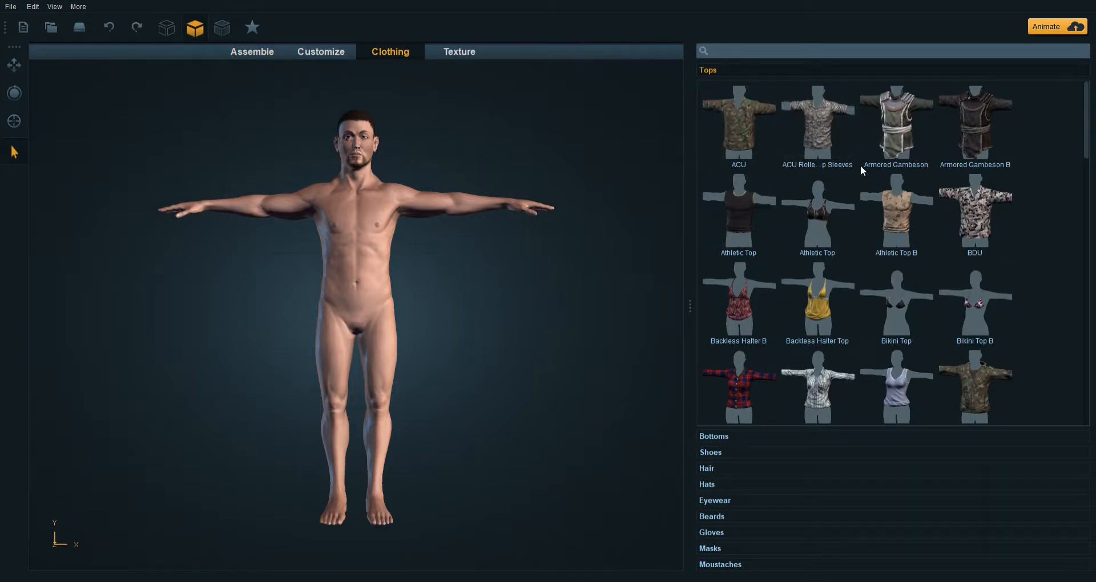
scroll(822, 250, down, 10)
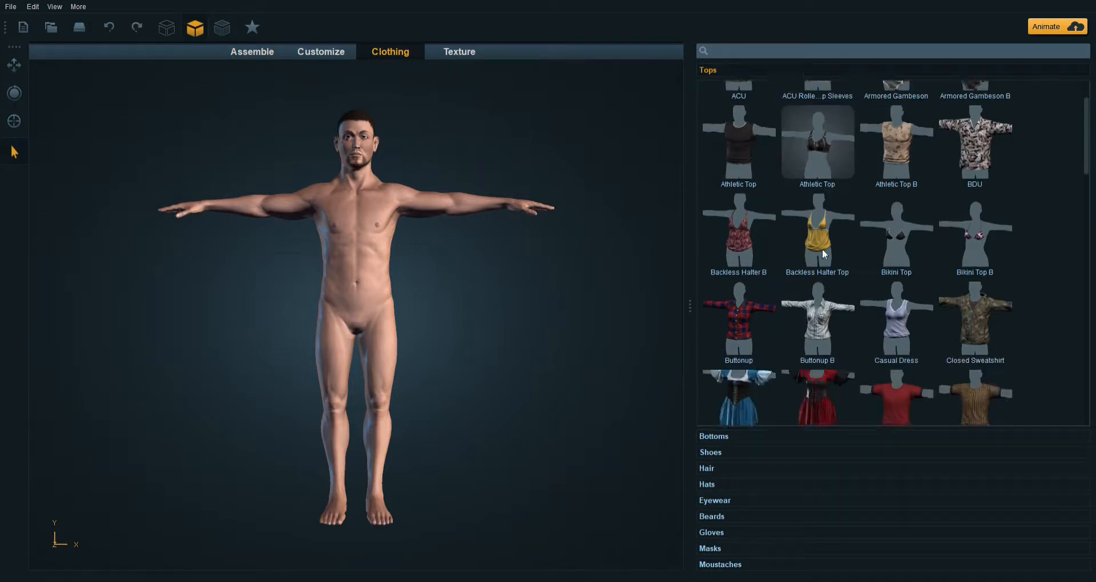
scroll(819, 252, down, 10)
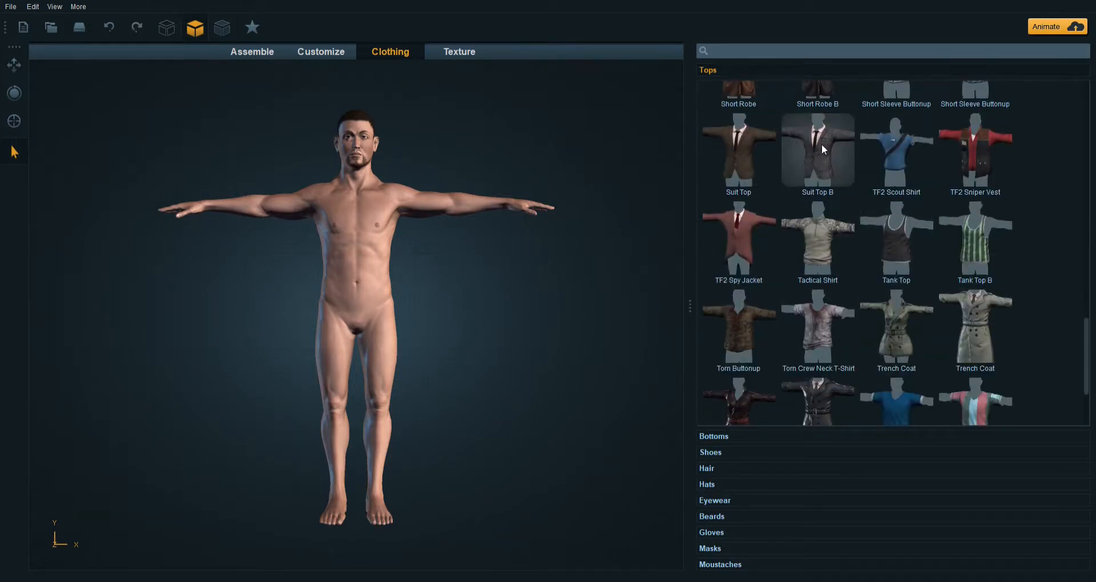
click(816, 161)
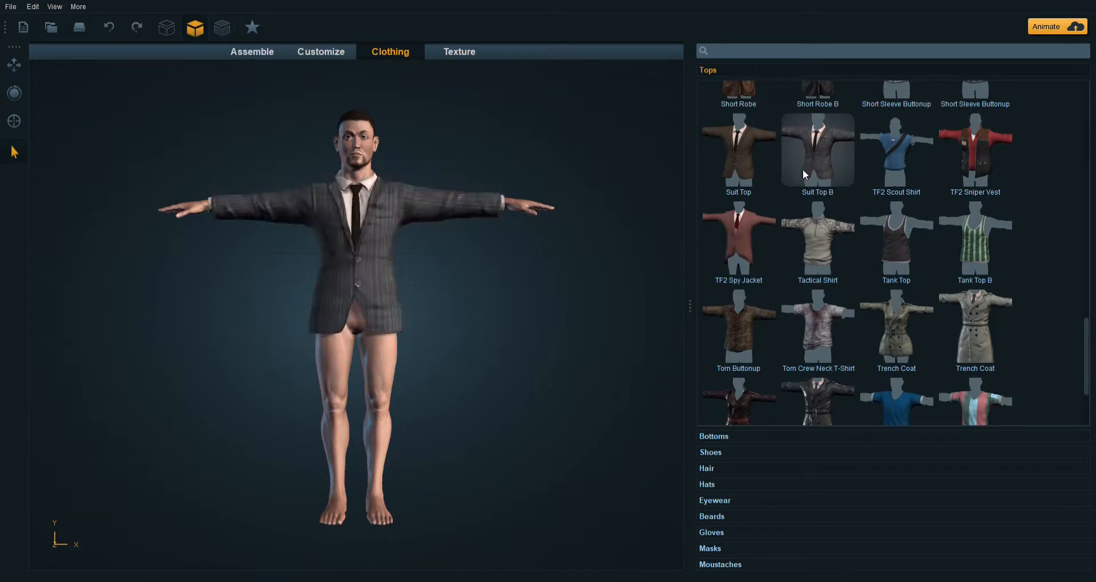
Step: Add the Khakis B trousers to the character's outfit
click(805, 437)
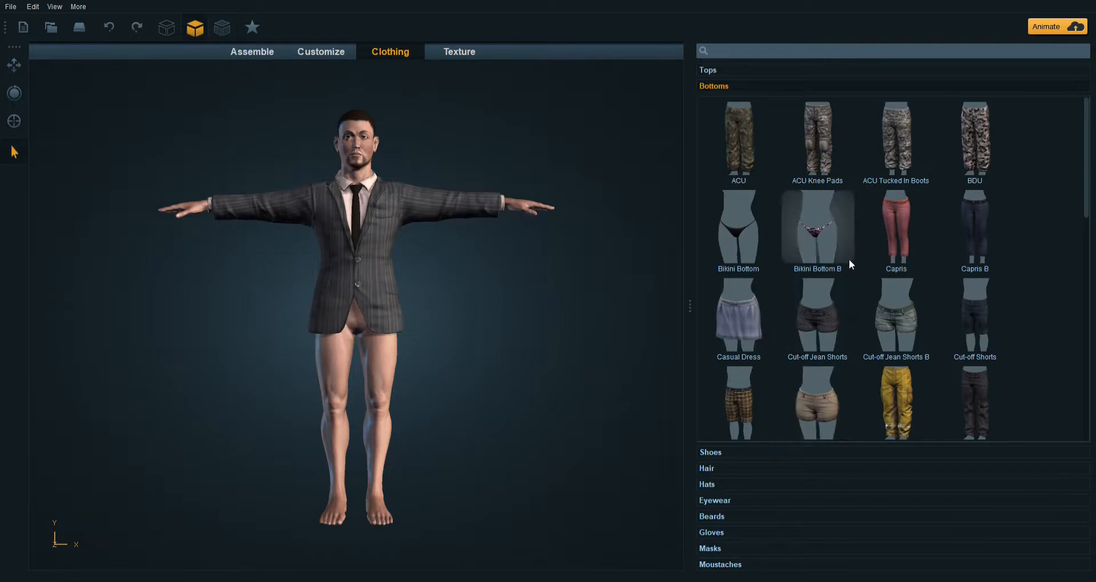
scroll(849, 260, down, 5)
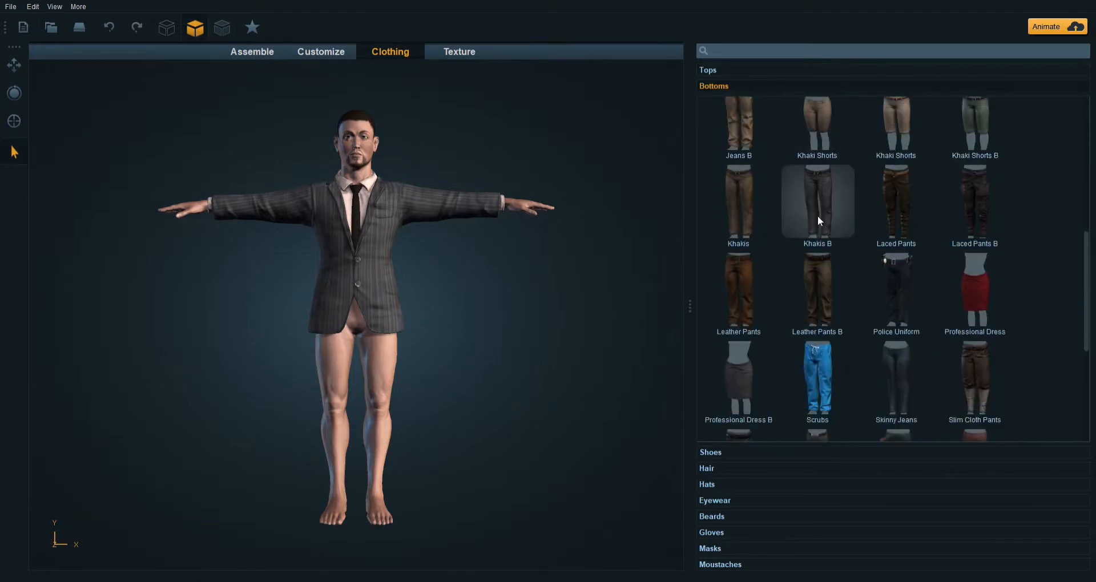
click(817, 214)
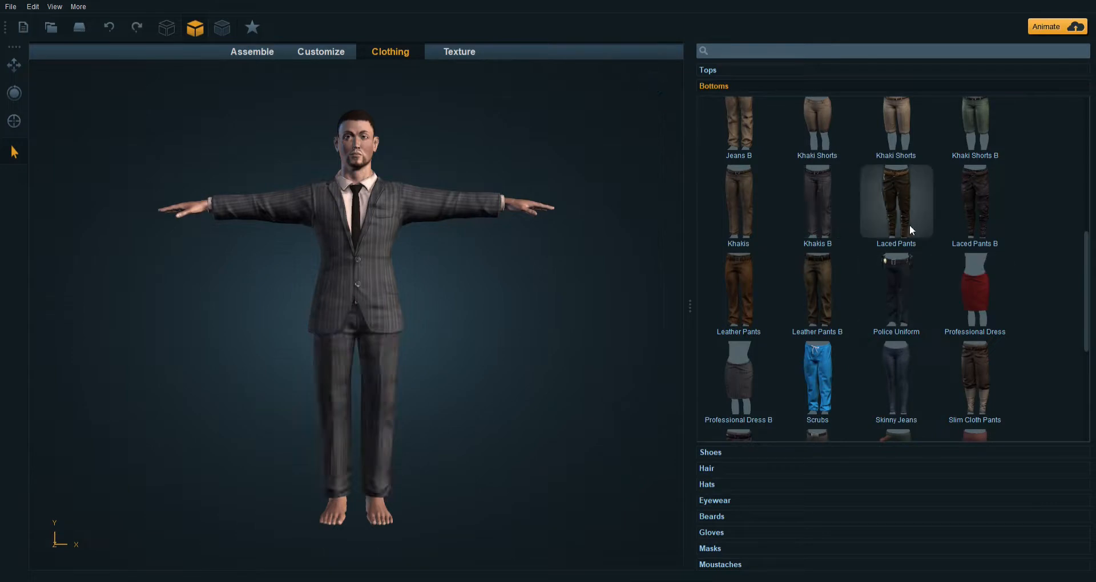
scroll(907, 253, up, 5)
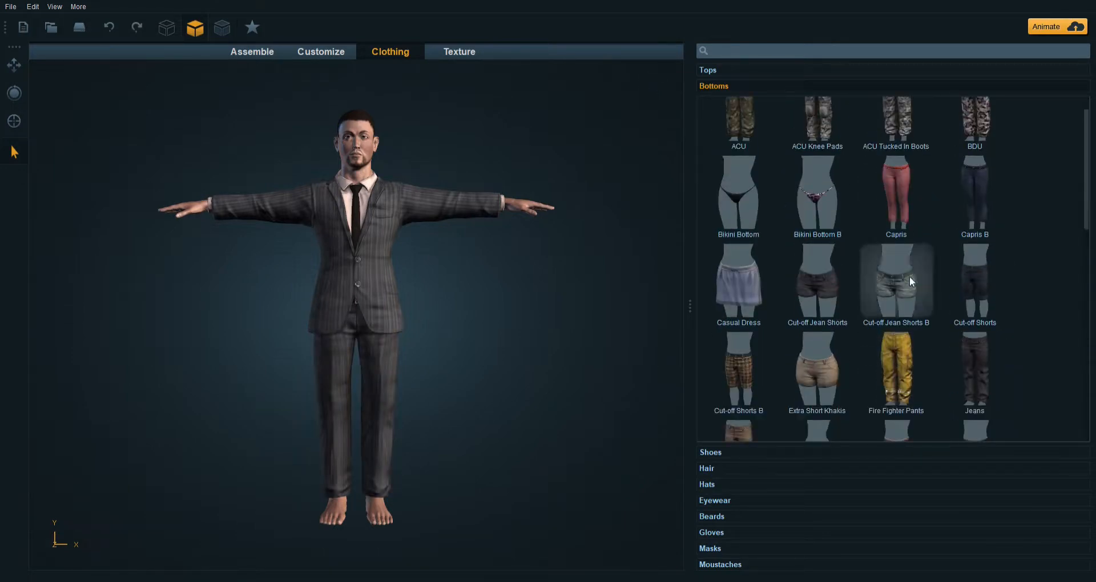
click(729, 70)
scroll(829, 199, up, 10)
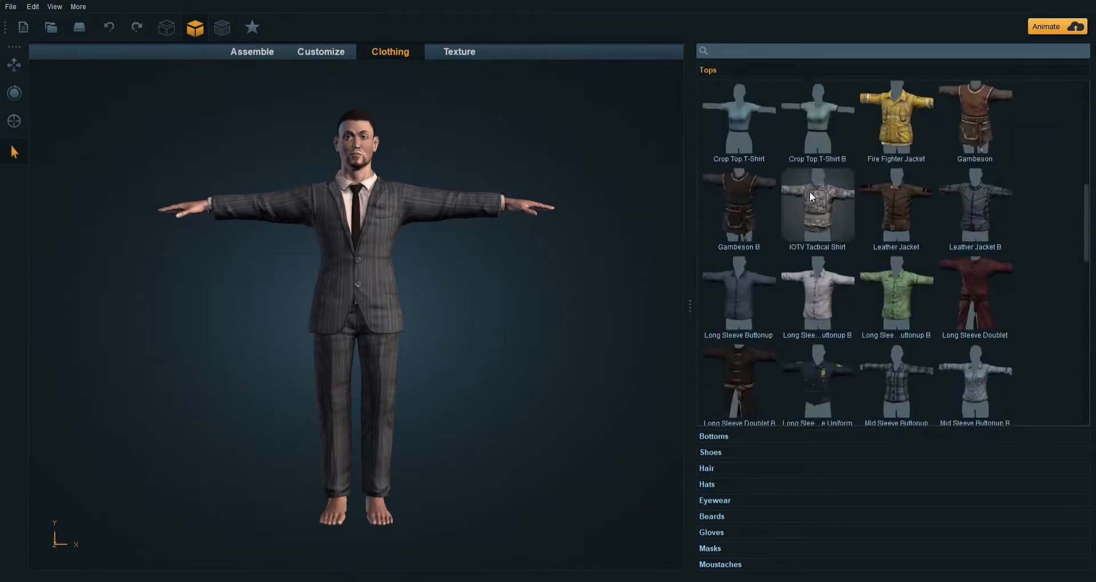
scroll(802, 222, up, 5)
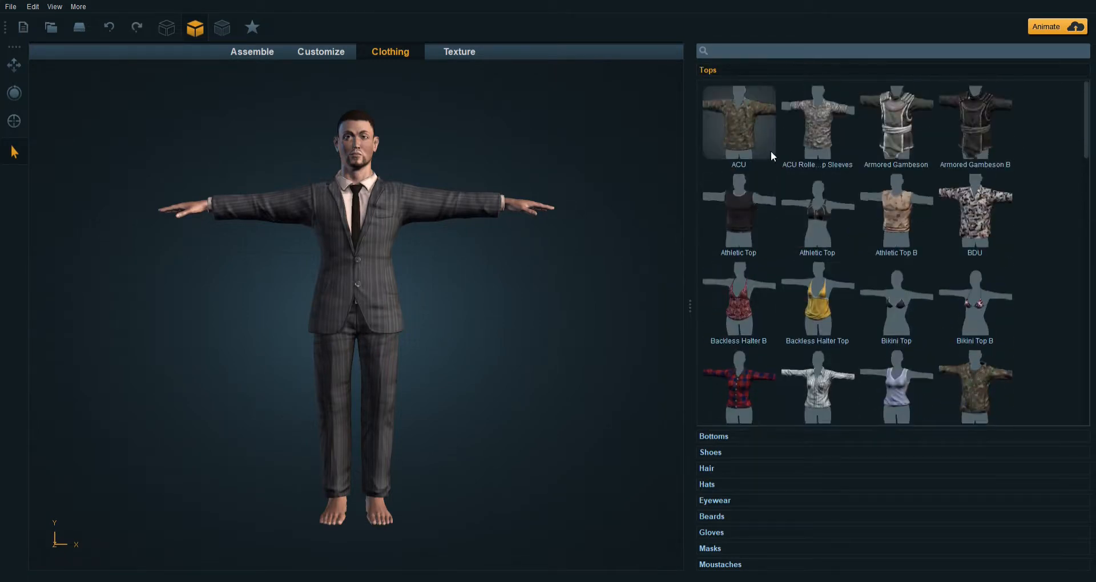
Step: Put the Sneakers C shoes on the character's feet
click(719, 452)
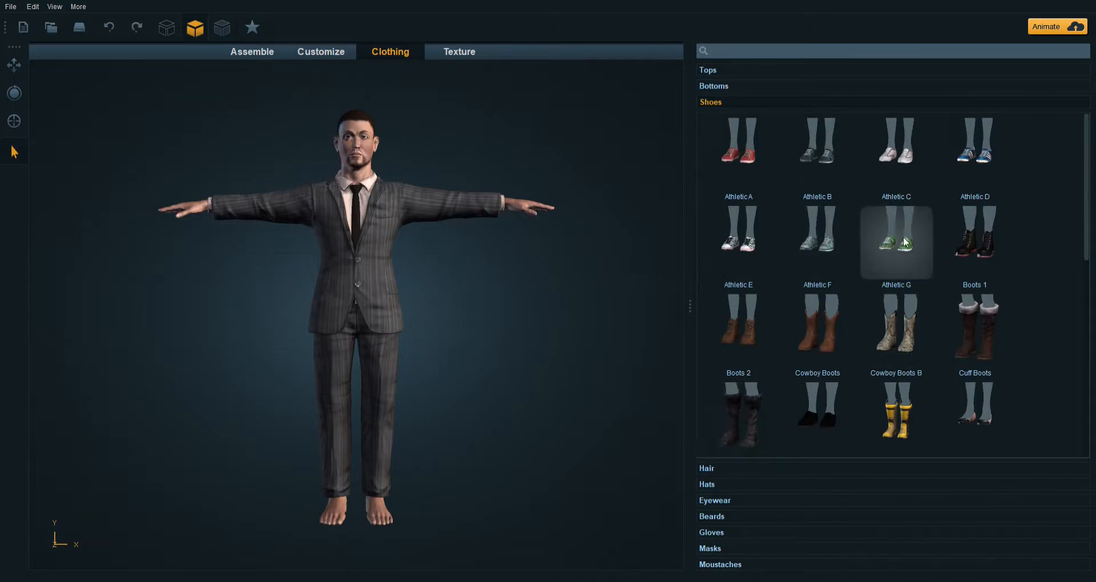
scroll(881, 236, down, 3)
scroll(882, 279, down, 5)
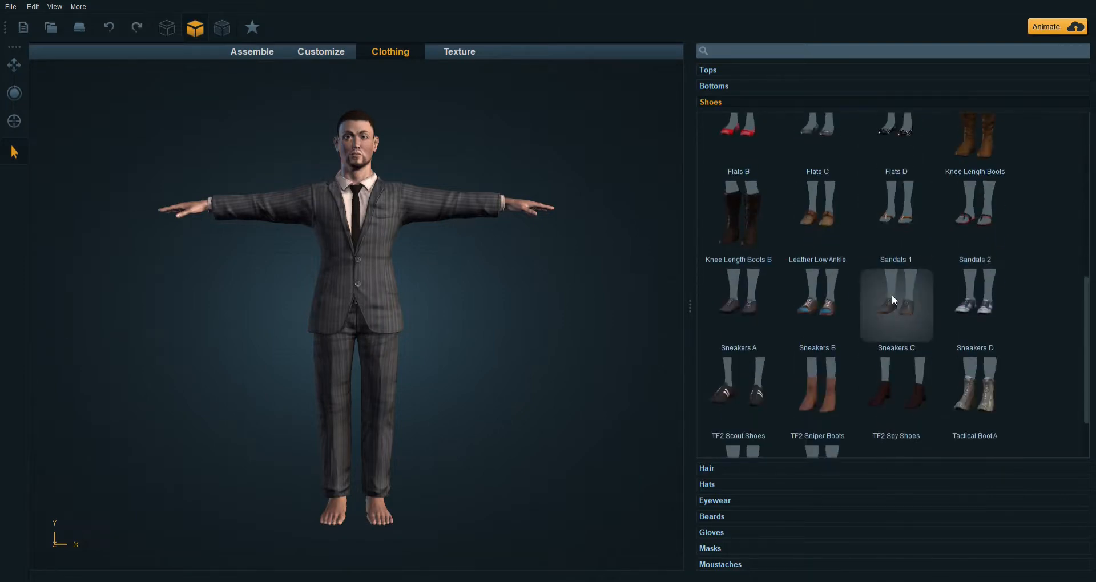
click(893, 300)
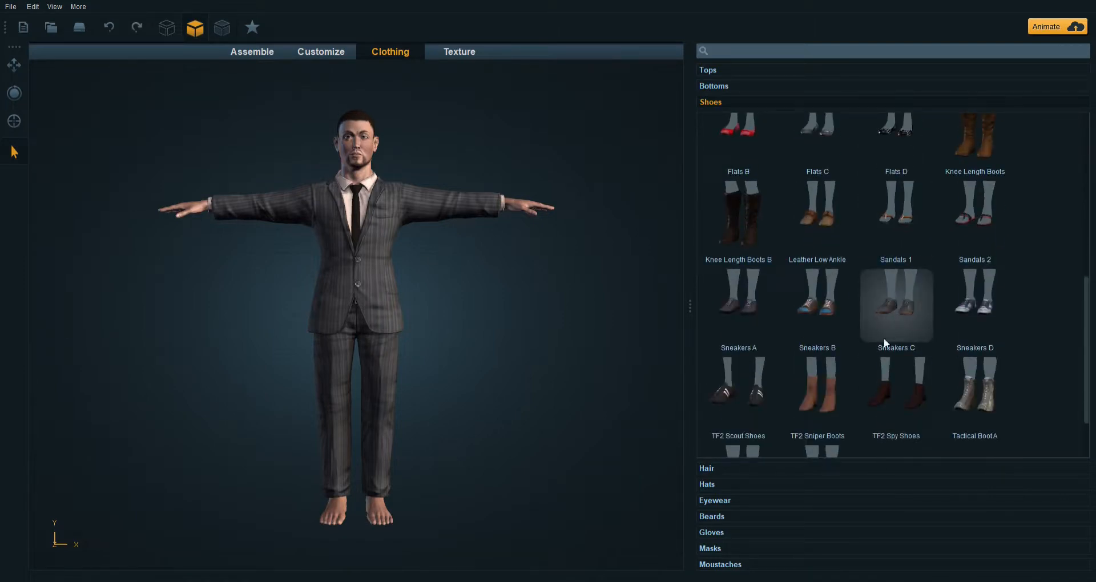
Step: Give the character the Alpha Fauxhawk B hairstyle
click(722, 470)
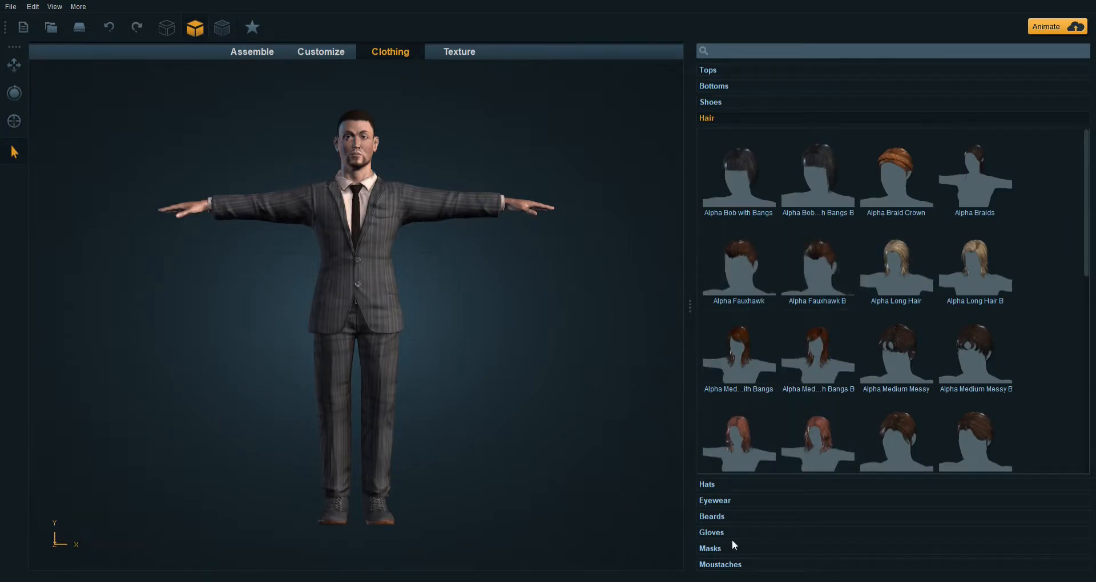
click(723, 484)
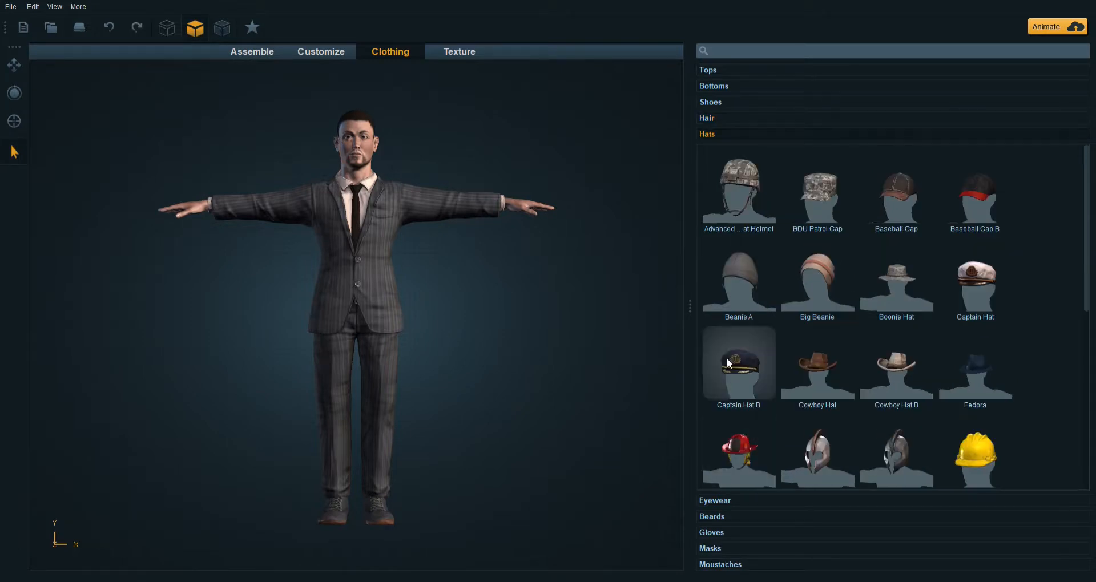
click(721, 119)
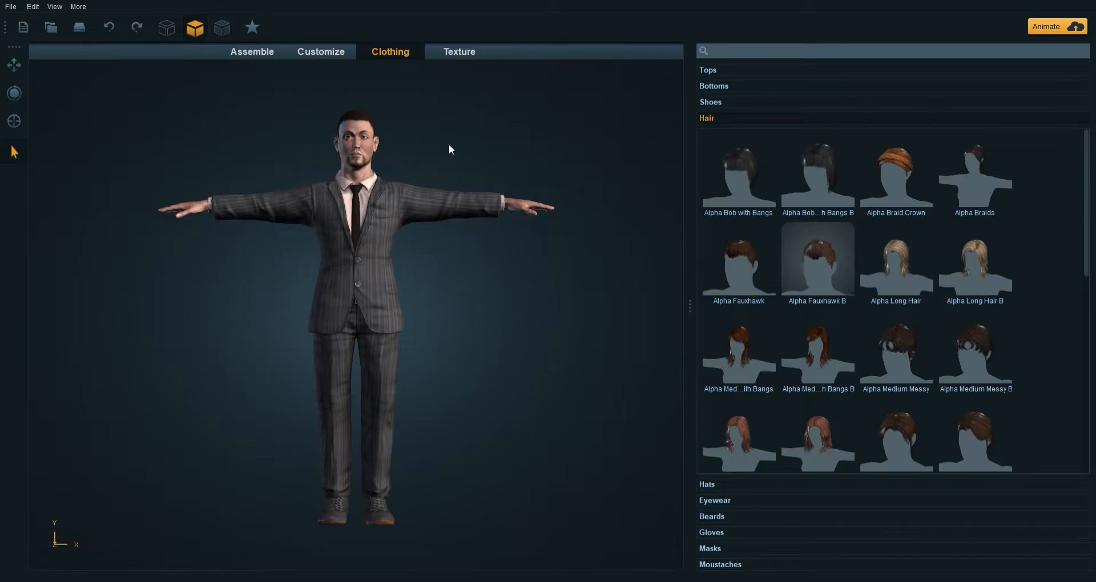
scroll(449, 144, up, 5)
middle_drag(447, 142, 484, 389)
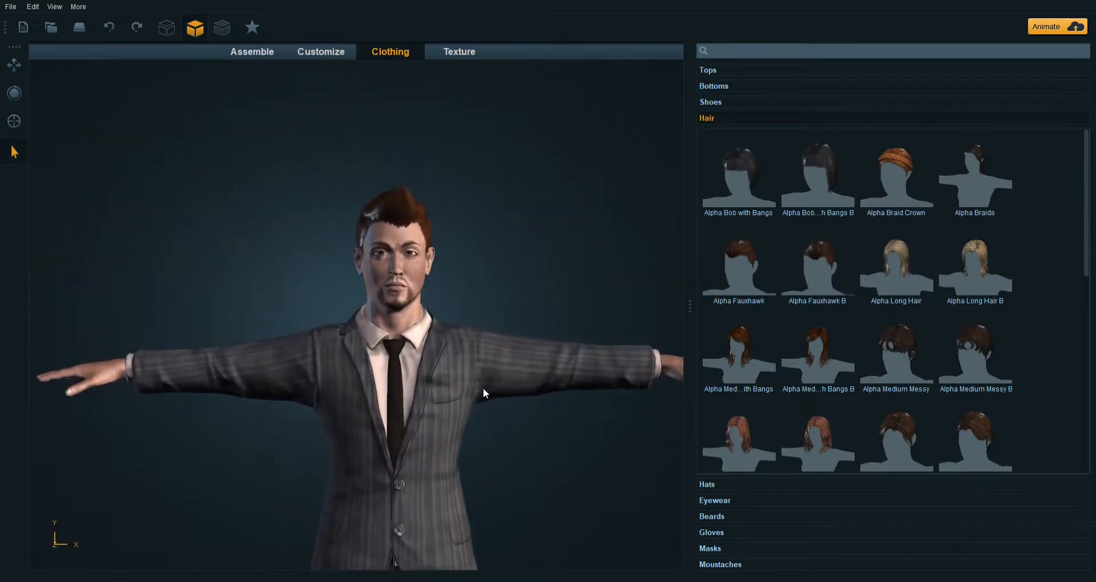
scroll(566, 396, up, 3)
Step: Try the Boonie Hat on the character and remove it again
click(725, 484)
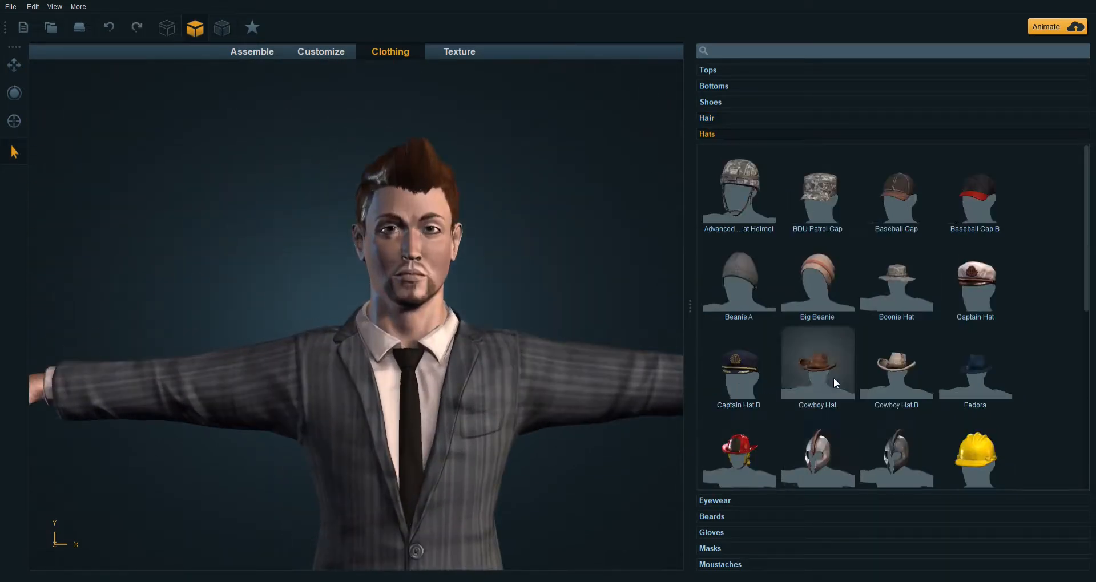
click(919, 284)
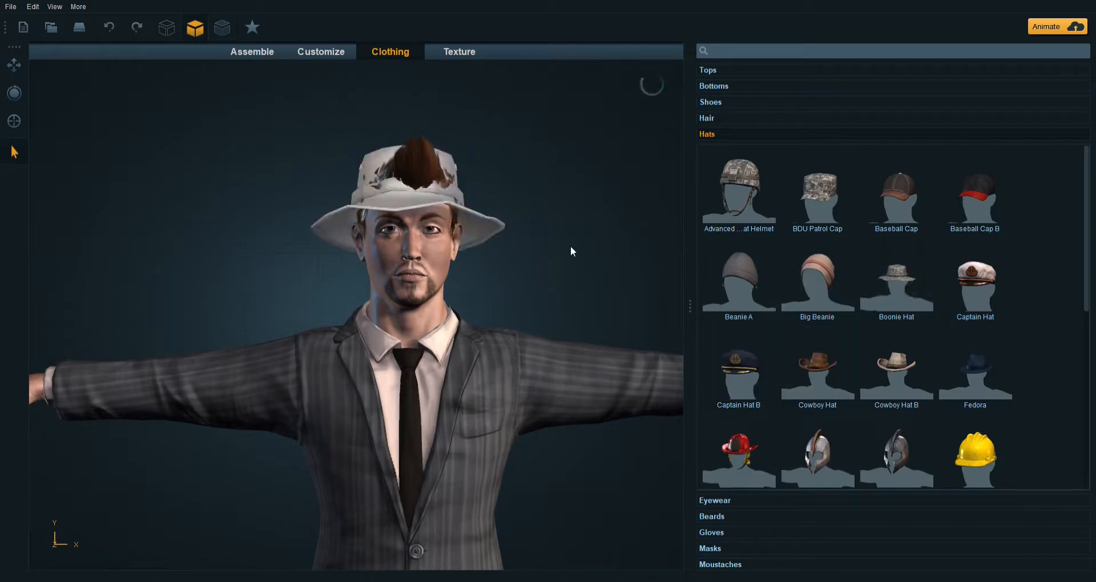
right_drag(570, 249, 477, 291)
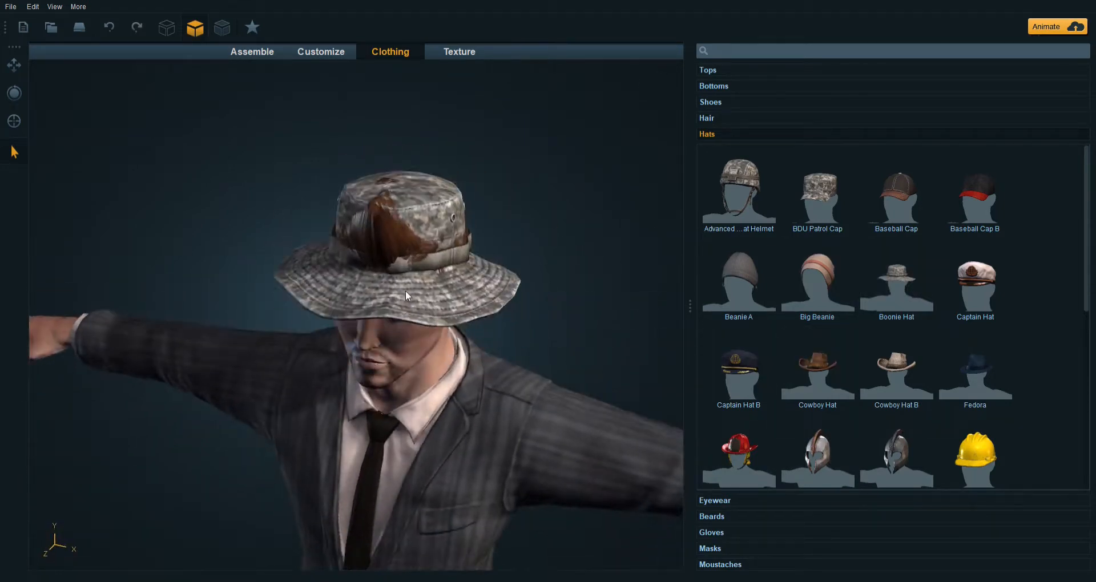
key(Delete)
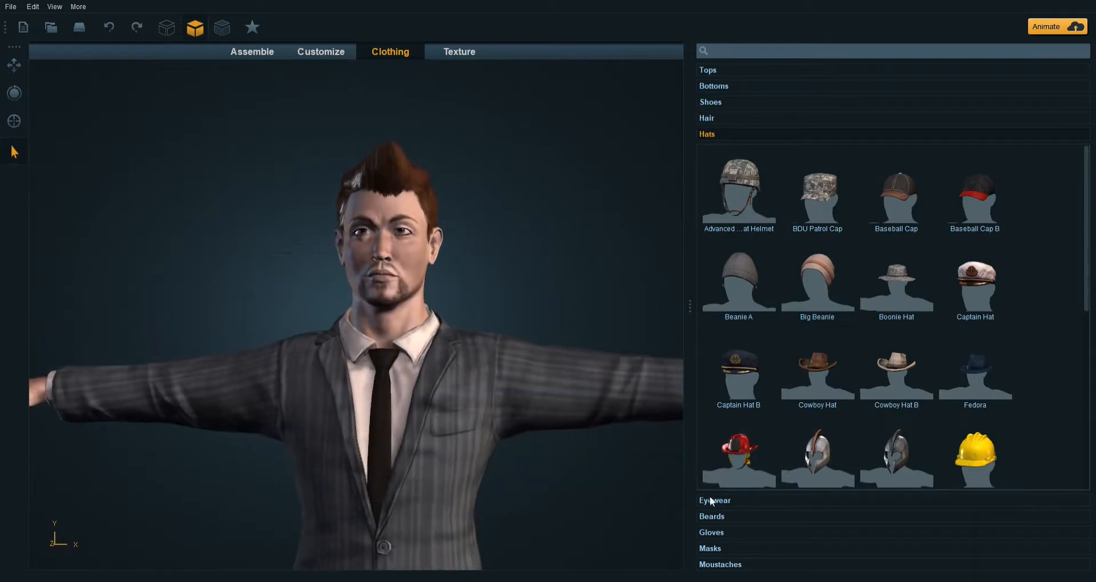
Step: Put the Classic sunglasses on the character's face
click(710, 500)
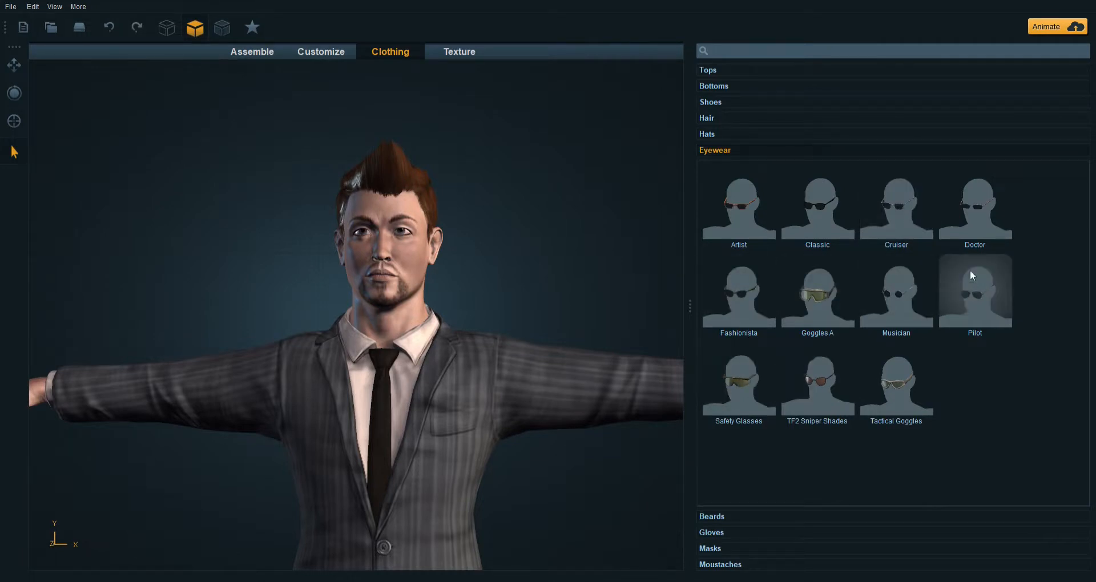
click(819, 210)
drag(649, 342, 611, 306)
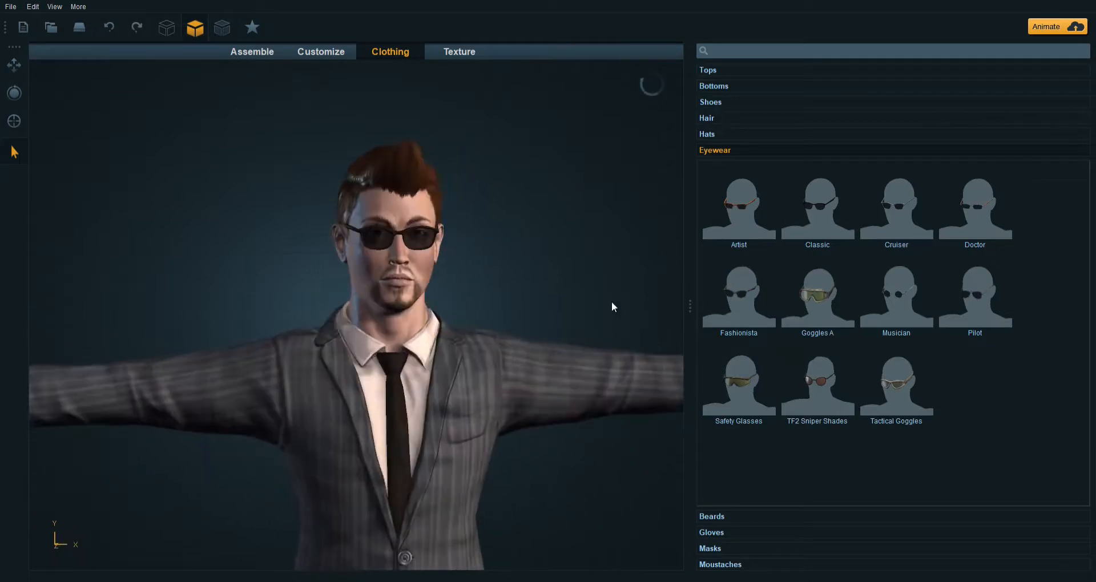
Step: Add the Alpha Chin Strap beard to the character's face
click(713, 518)
drag(499, 284, 512, 265)
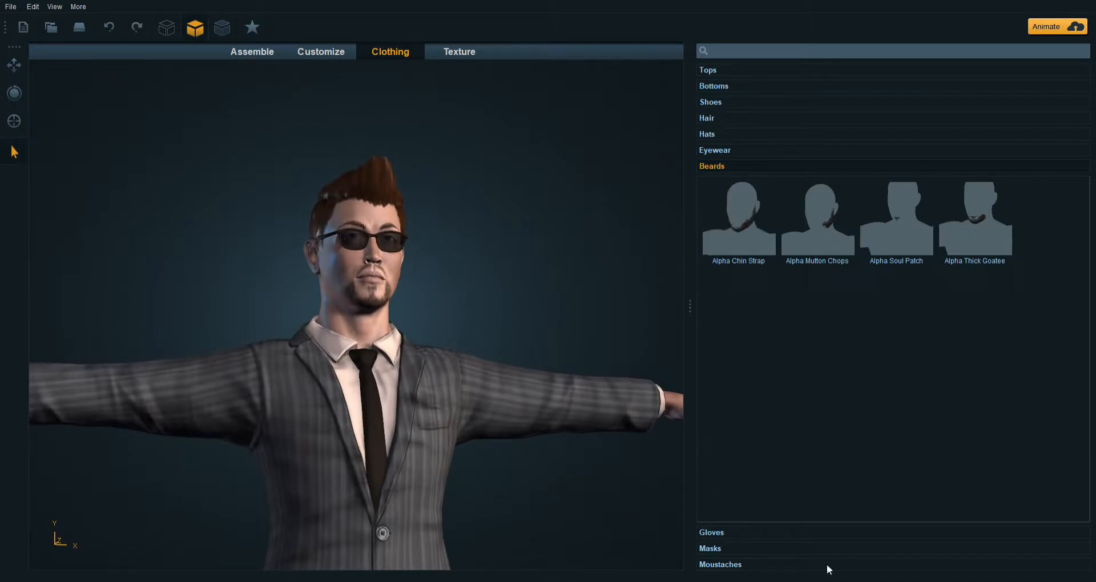
double_click(763, 212)
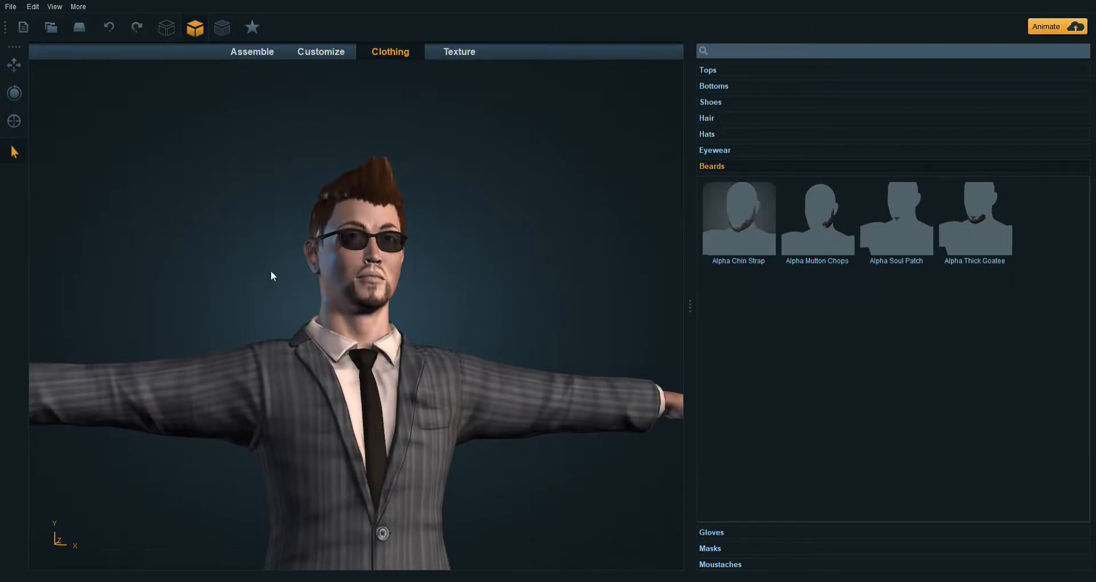
drag(490, 327, 455, 359)
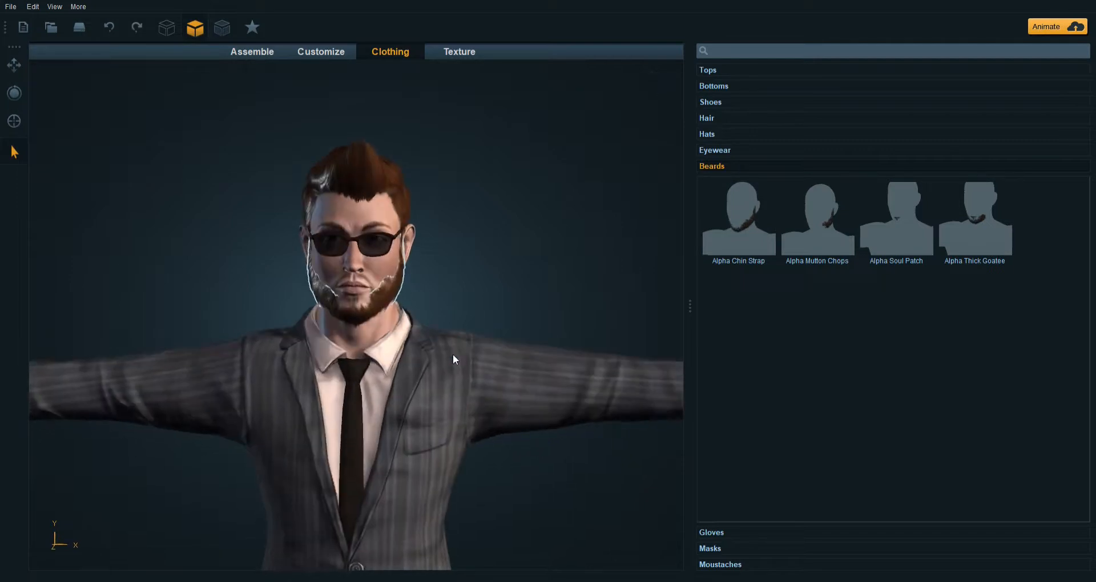
Step: Try the Surgical Mask on the character and remove it again
click(738, 548)
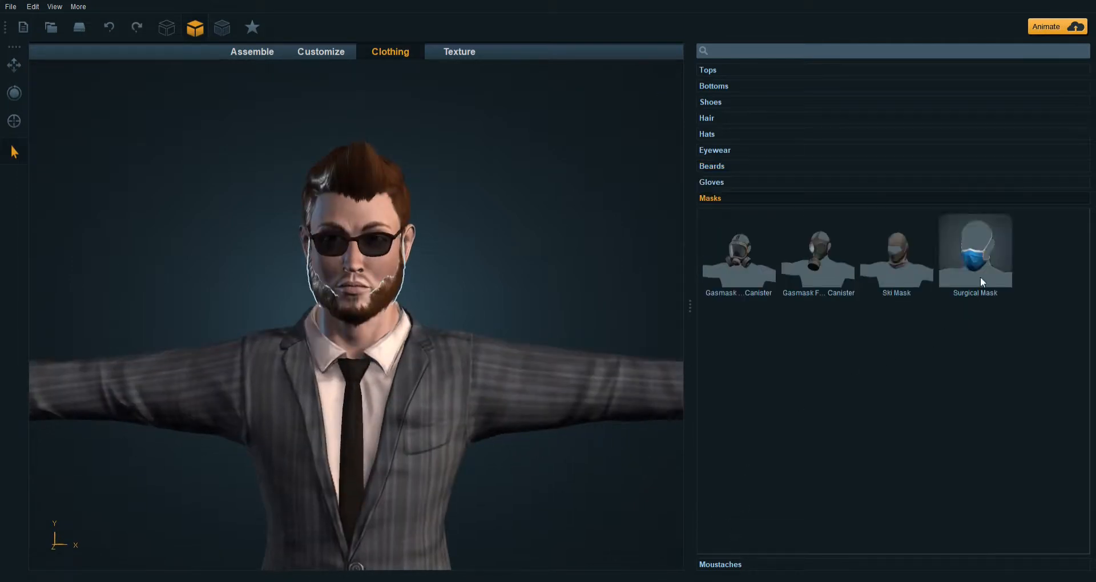
drag(516, 257, 488, 284)
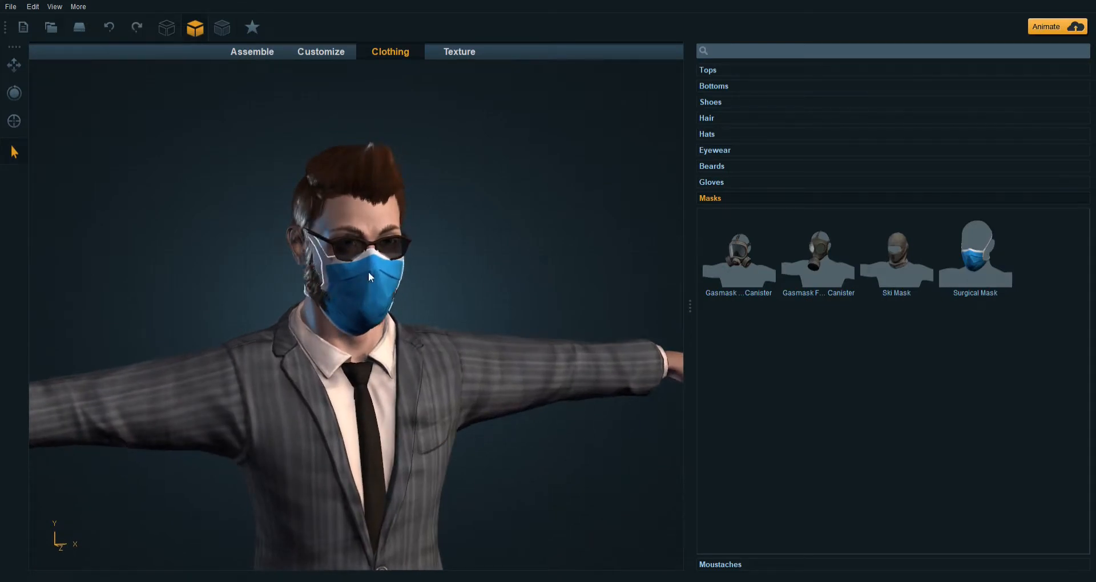
key(Delete)
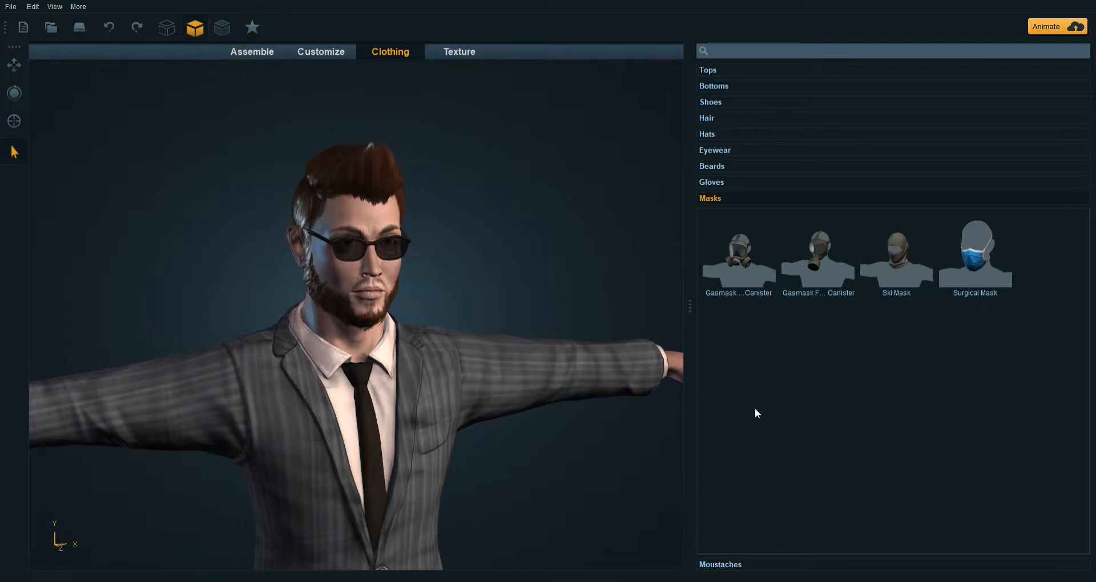
Step: Replace the character's beard with the Alpha Thick Goatee
click(723, 171)
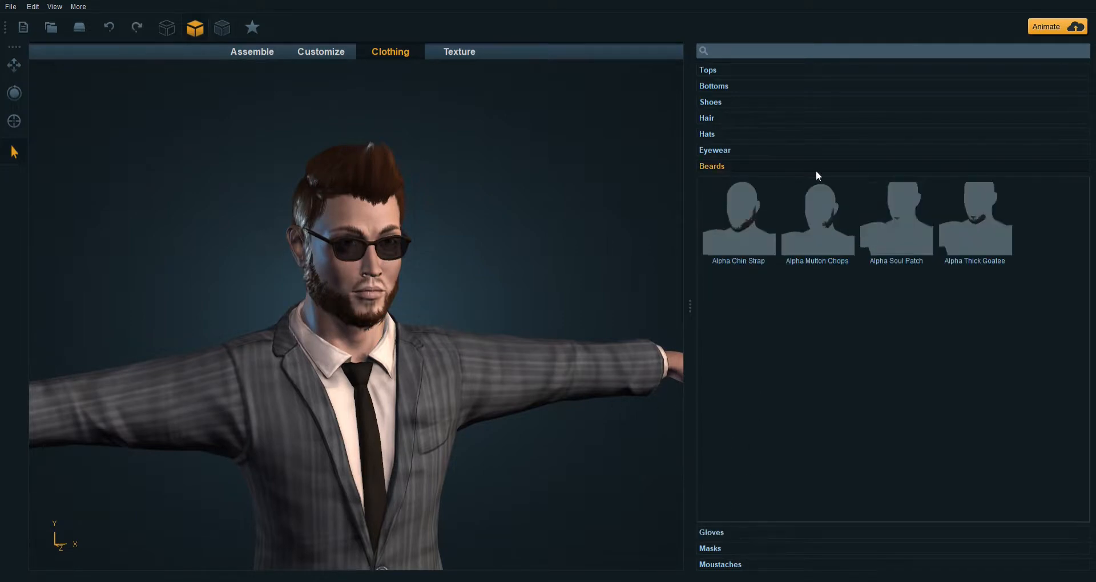
click(833, 212)
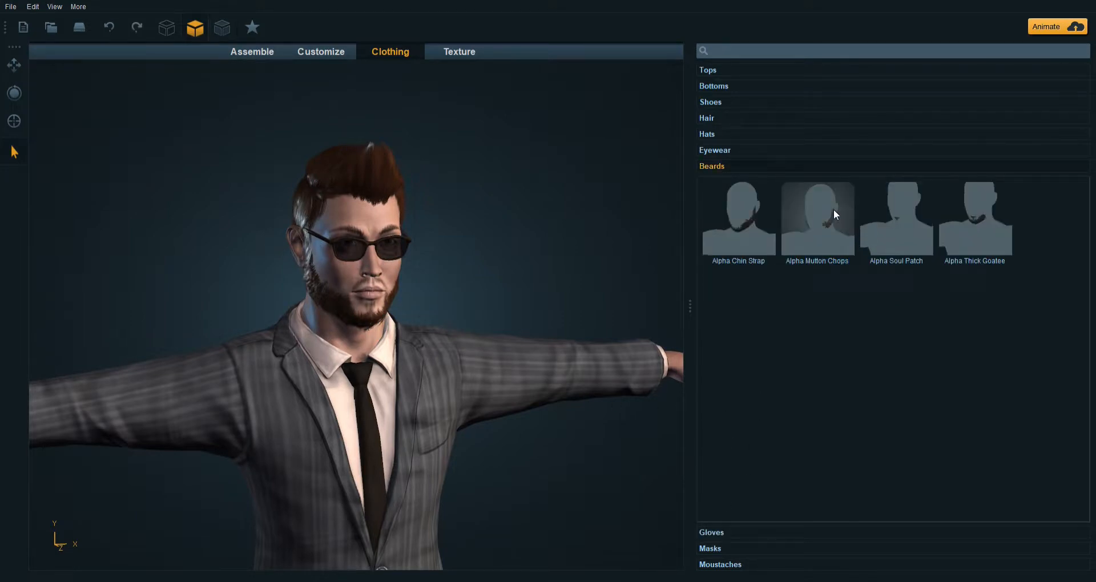
click(905, 214)
click(979, 238)
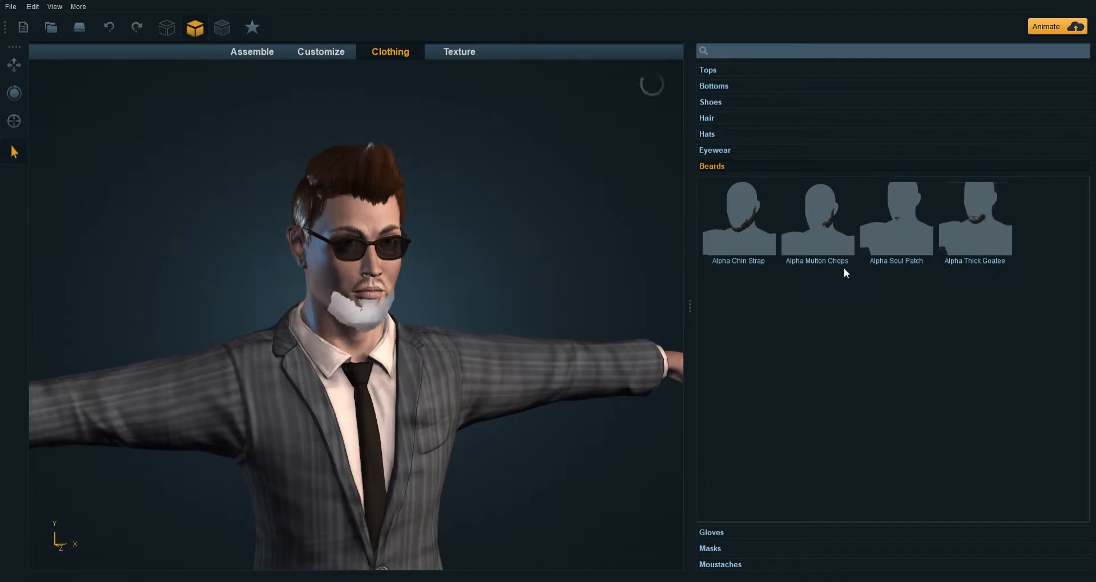
click(720, 532)
click(721, 164)
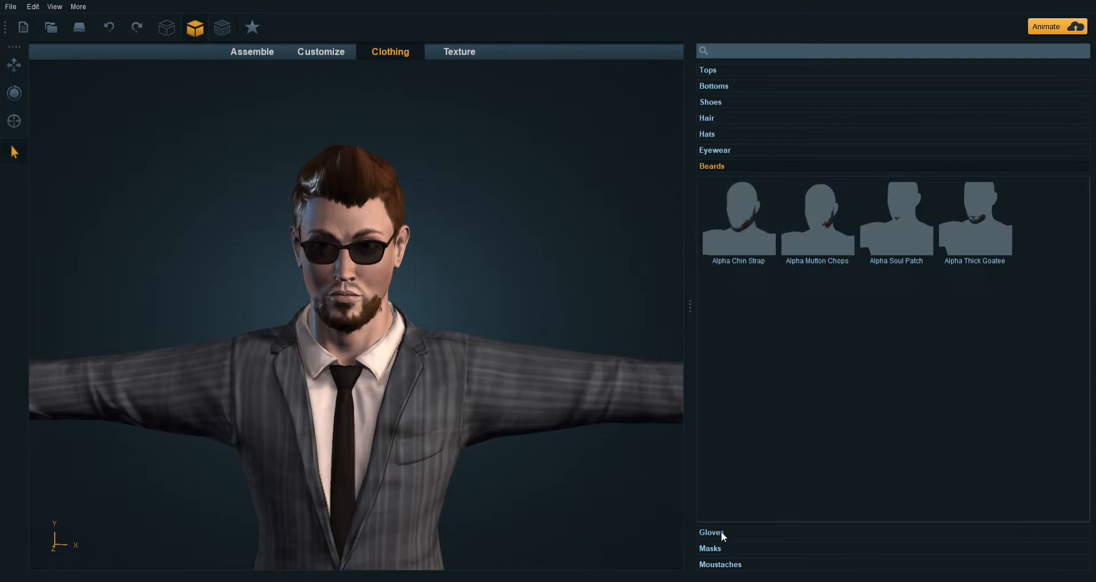
Step: Try several moustaches on the character and settle on the Alpha Handlebar
click(724, 564)
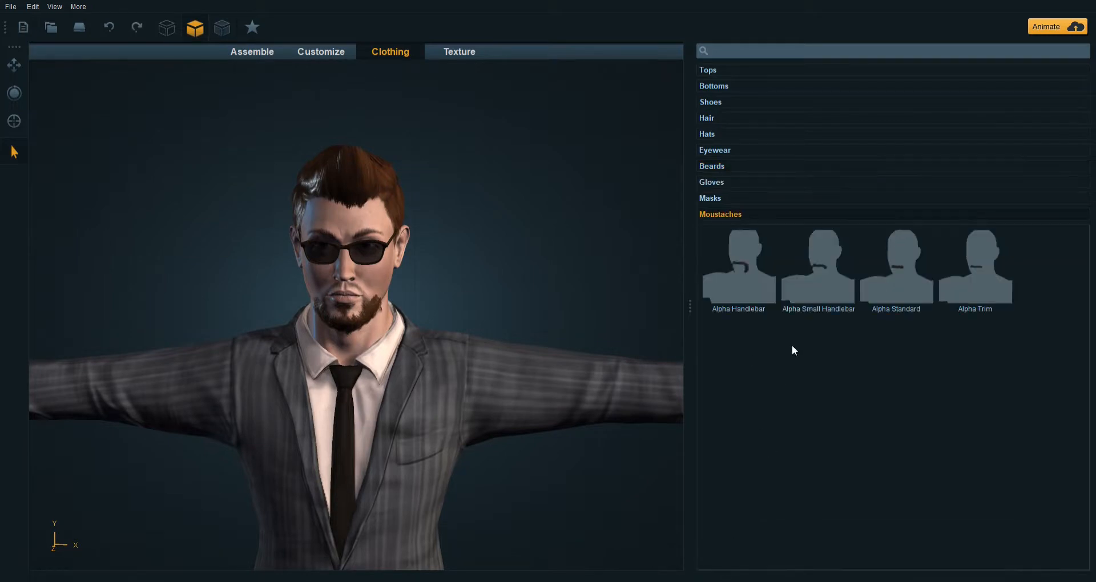
click(816, 277)
drag(616, 299, 570, 283)
click(875, 271)
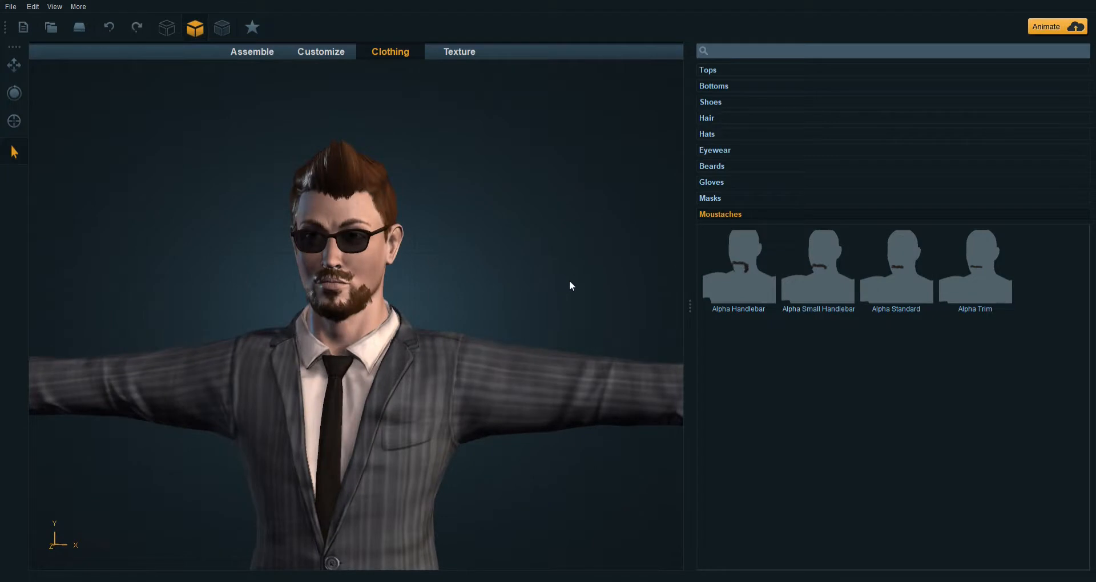
click(766, 286)
drag(656, 300, 598, 274)
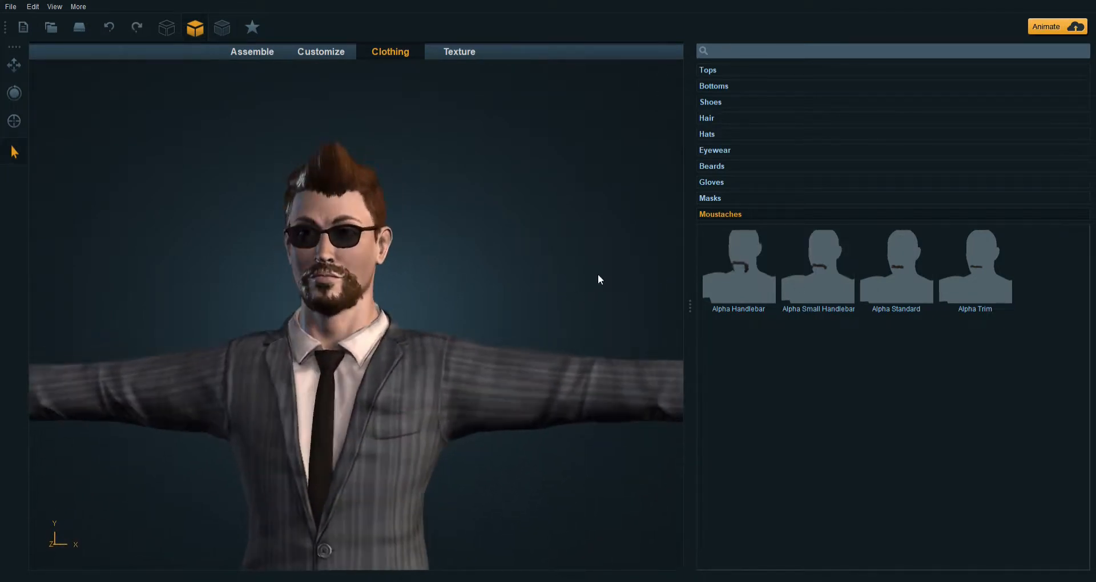
Step: Try the Camouflage TACS pattern on the suit top's main fabric and undo it
scroll(484, 316, down, 3)
drag(484, 319, 424, 176)
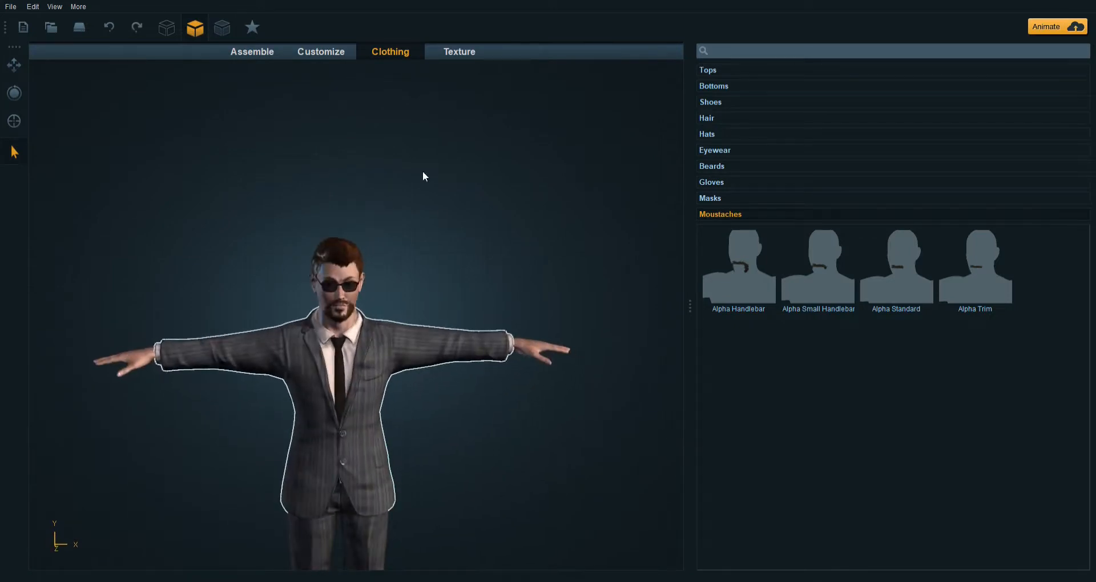
click(446, 59)
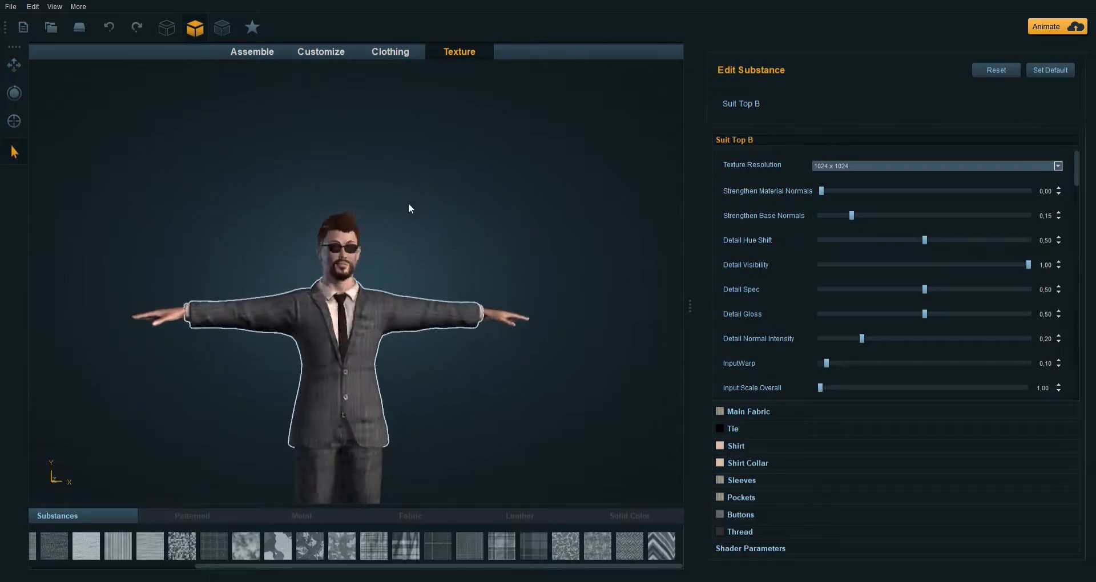
click(742, 480)
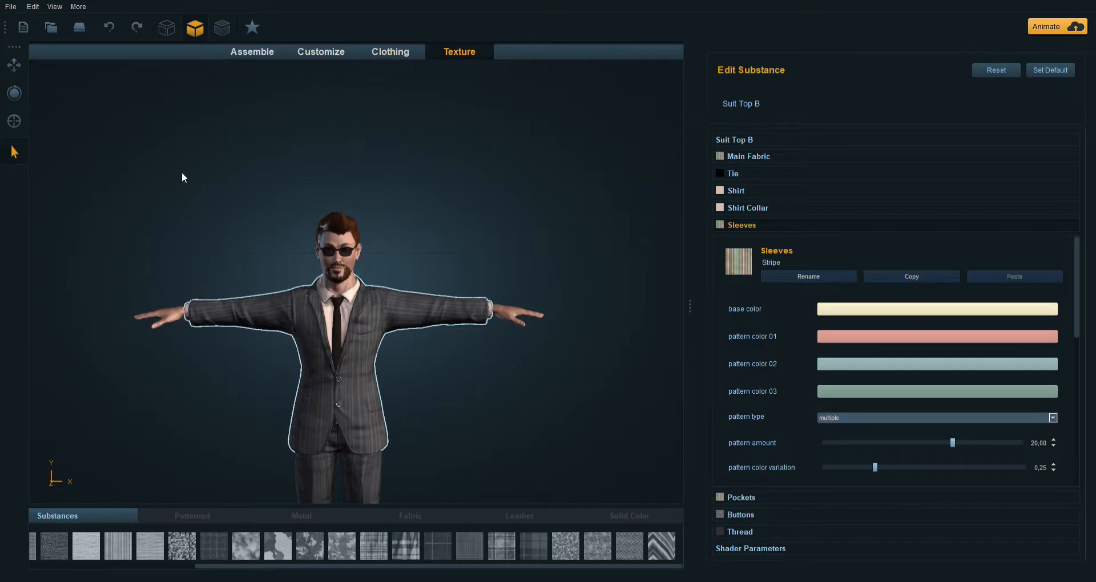
scroll(428, 363, up, 3)
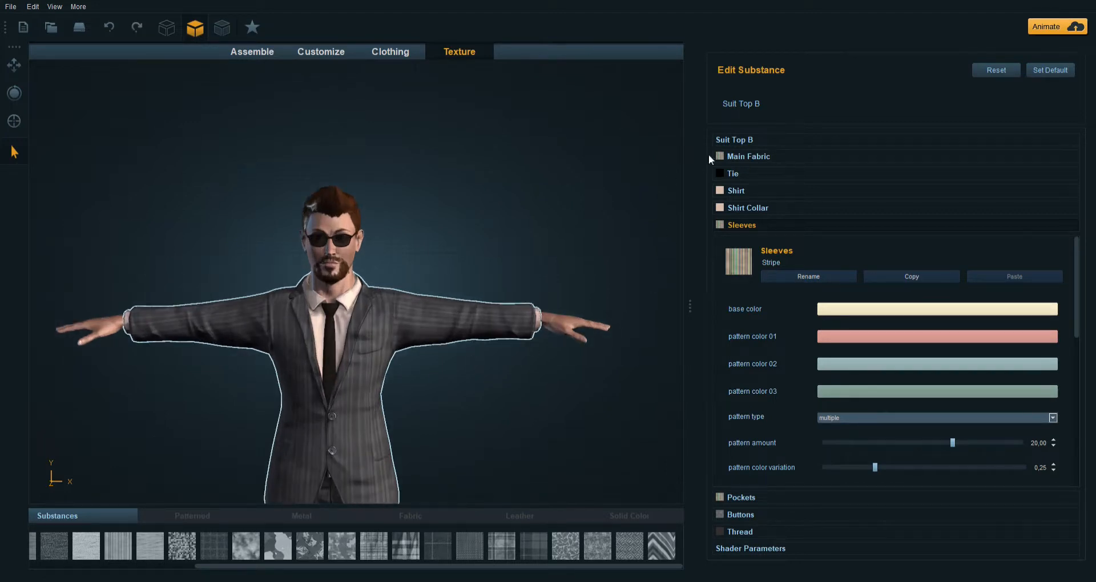
click(766, 158)
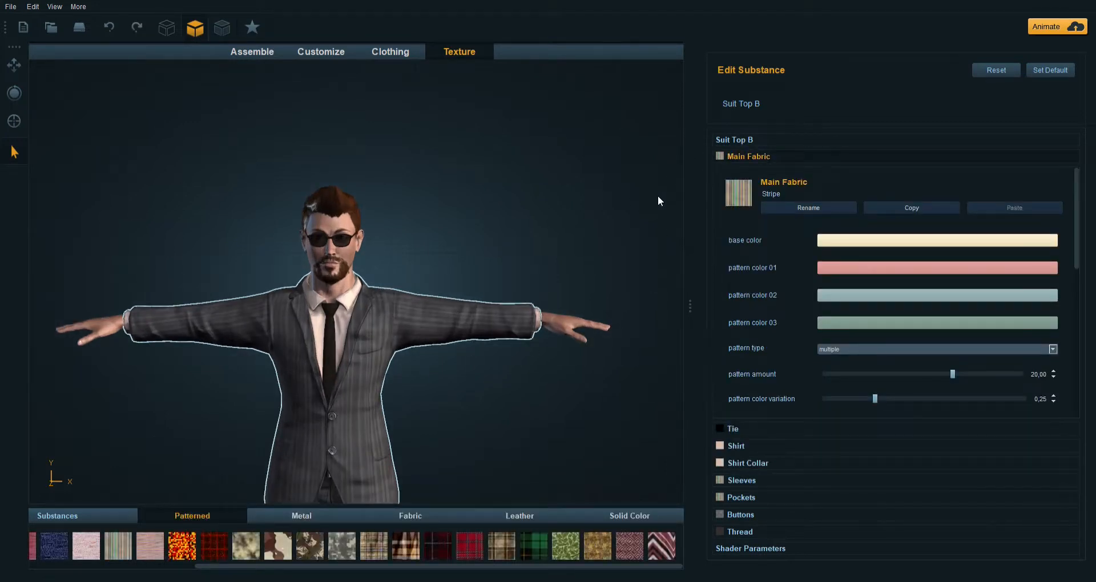
click(240, 541)
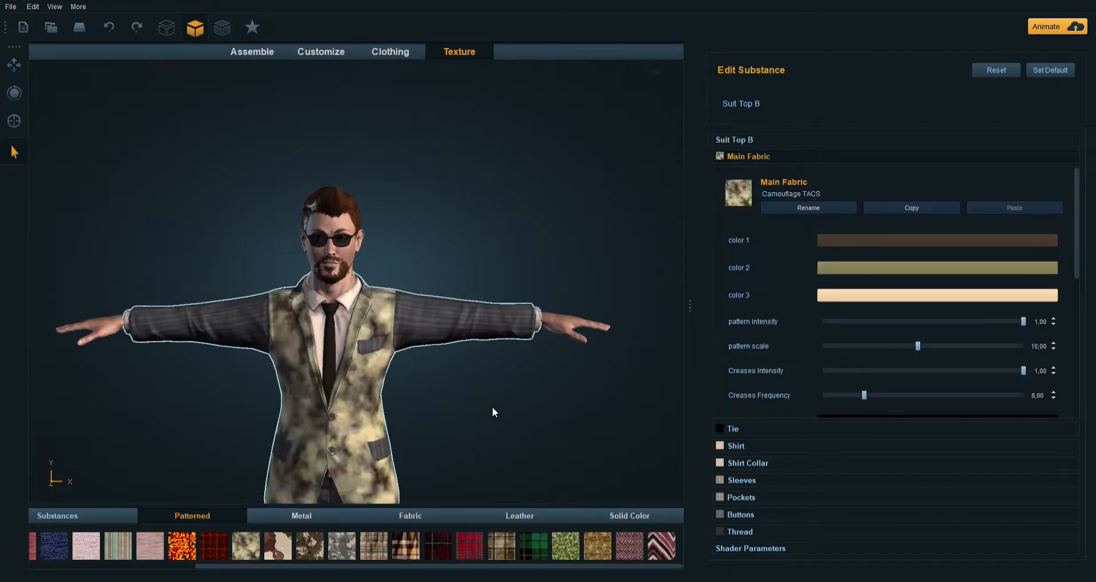
scroll(494, 397, down, 3)
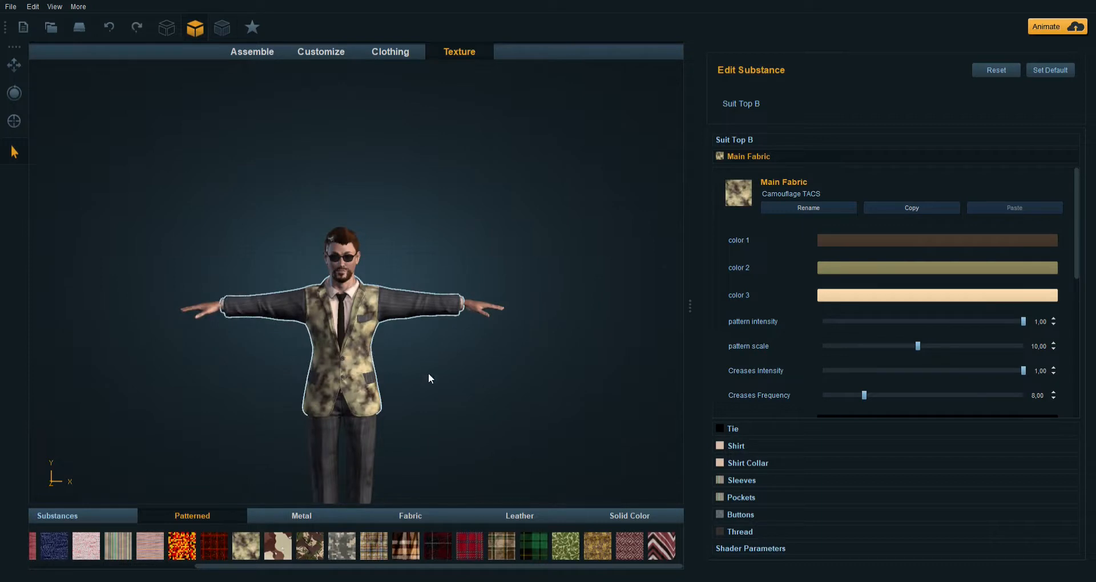
middle_drag(428, 377, 394, 436)
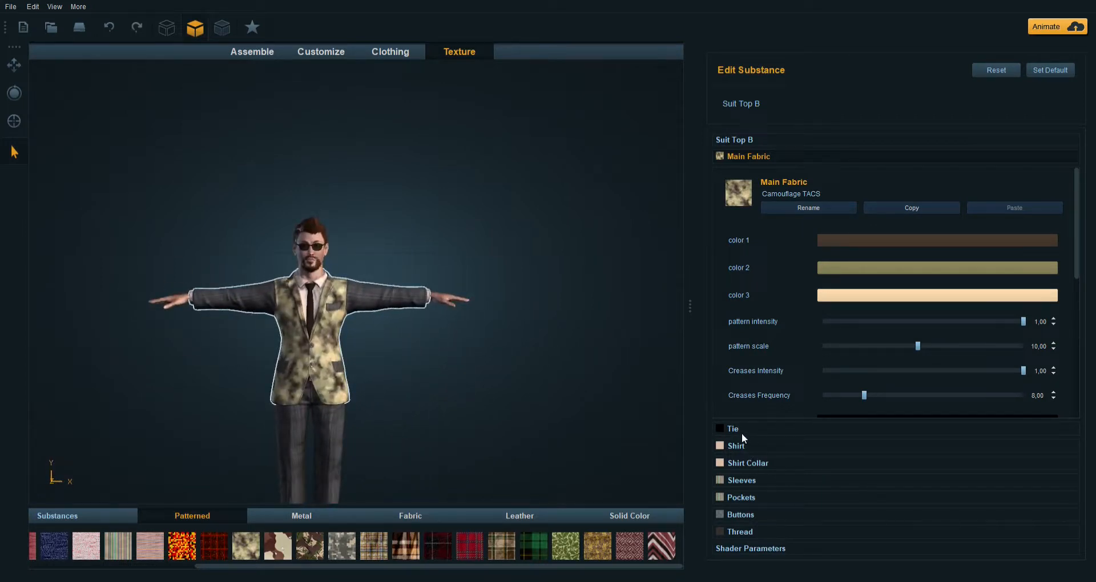
key(ctrl+z)
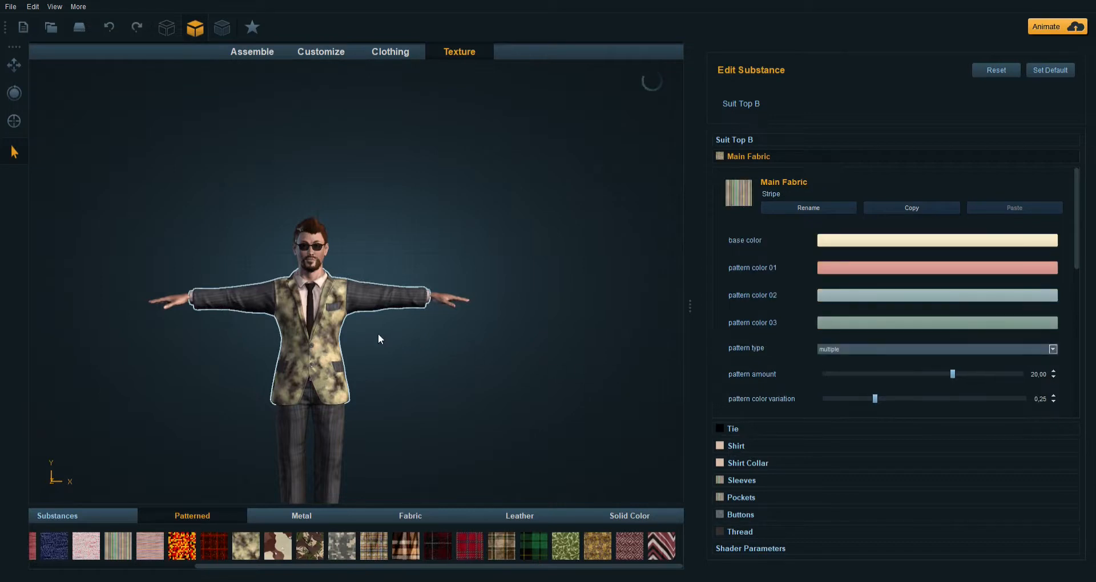
mouse_move(408, 336)
middle_down()
mouse_move(513, 323)
mouse_move(368, 342)
mouse_move(406, 338)
middle_up()
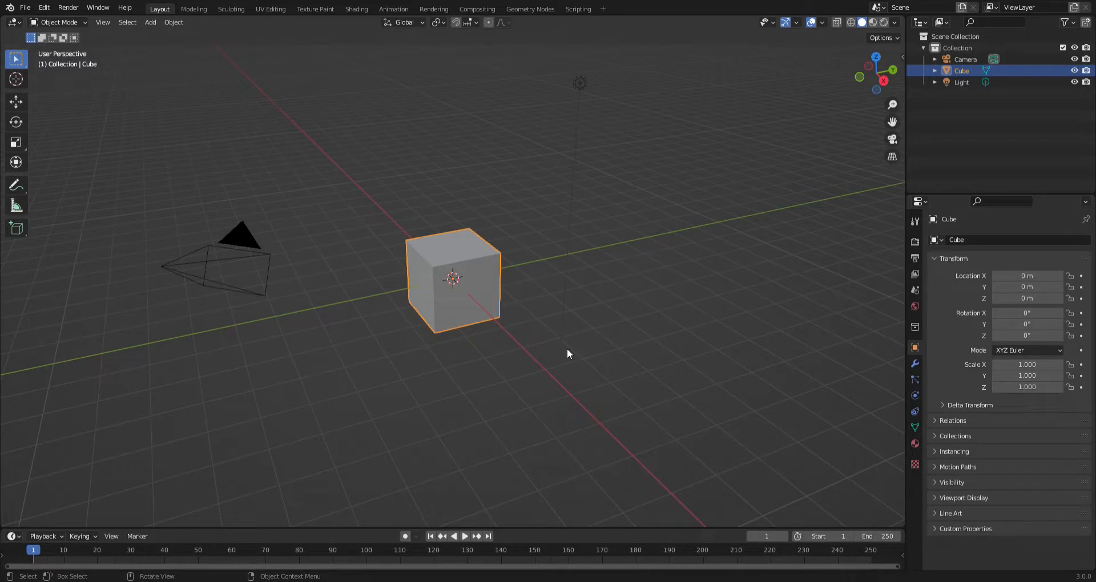
Step: Switch to Blender, delete the default cube and import the tuto 2 character as a Wavefront (.obj) file
key(x)
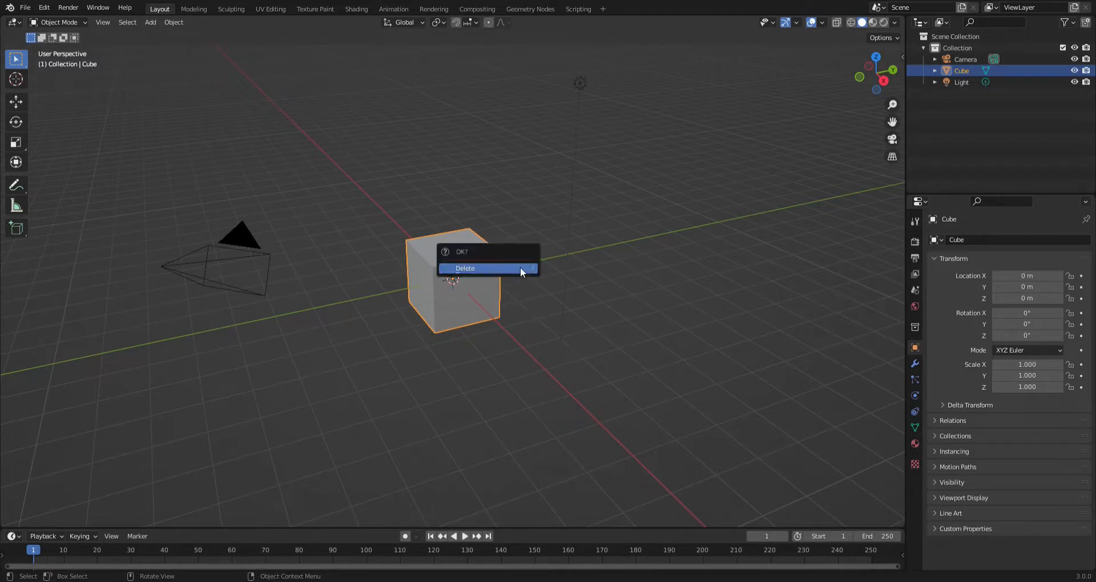
click(520, 269)
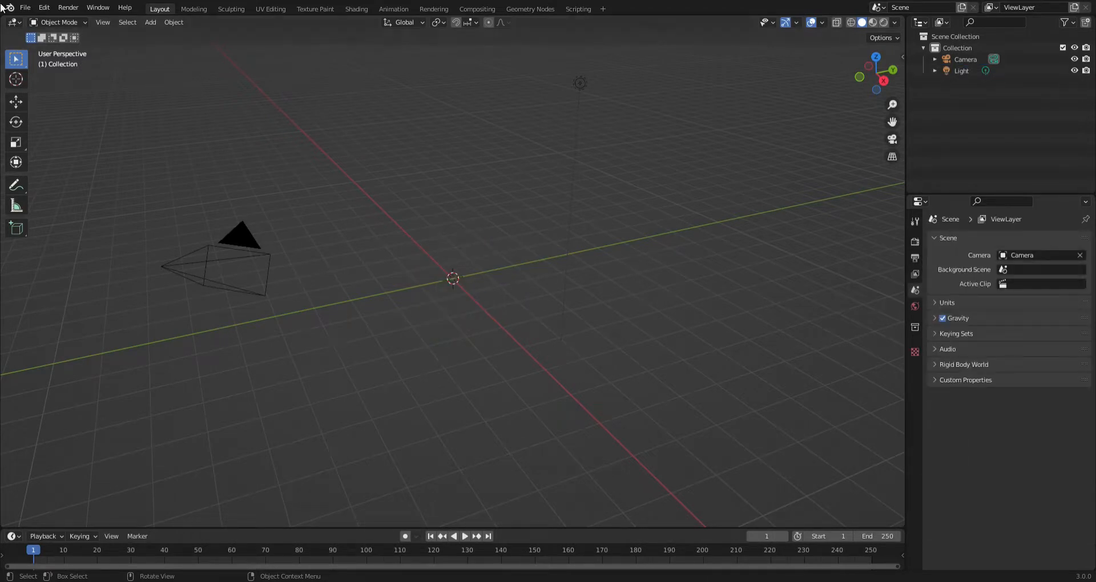
click(26, 7)
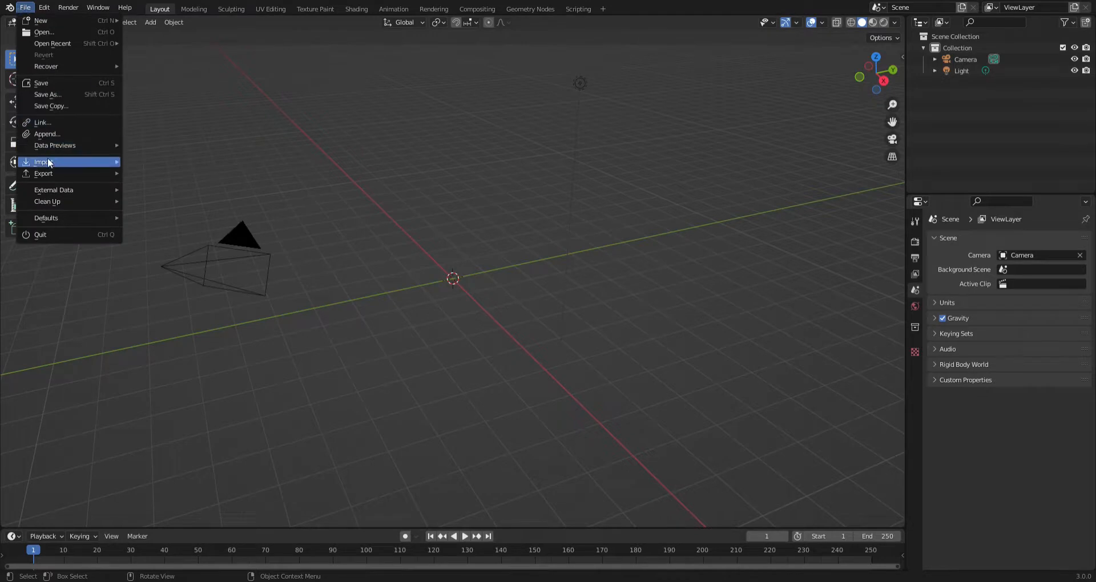
mouse_move(48, 161)
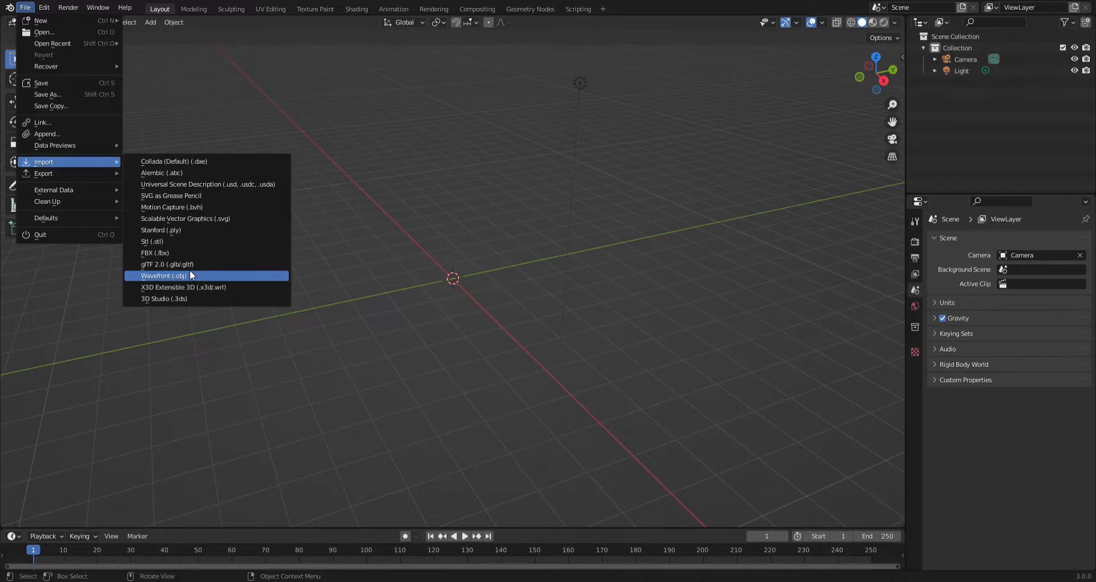
click(171, 276)
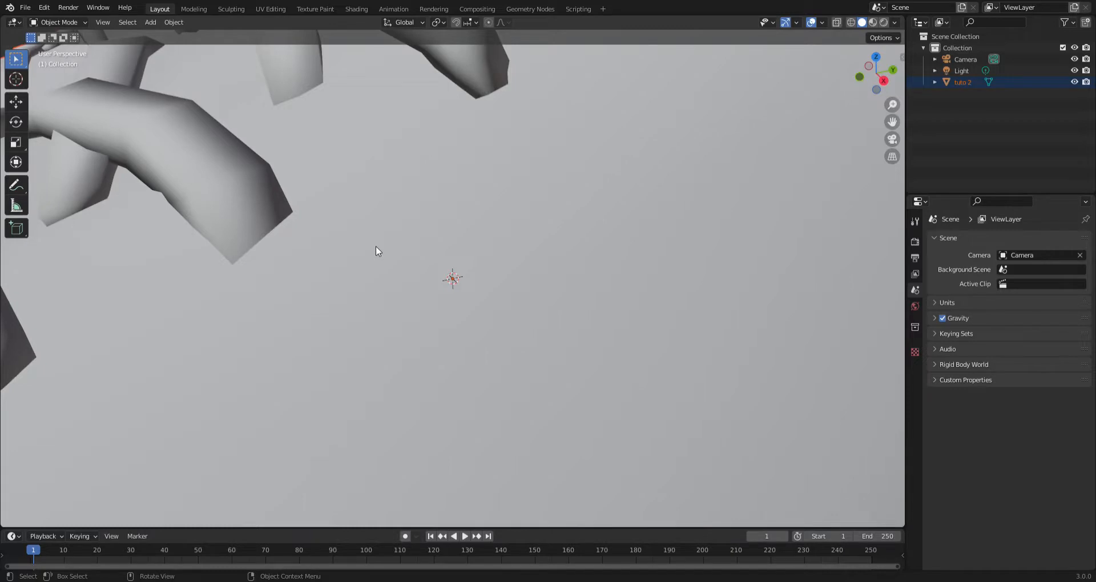
Step: Scale the imported character down uniformly to about 0.067 of its size
scroll(376, 252, down, 6)
middle_drag(376, 251, 431, 225)
scroll(435, 217, down, 4)
scroll(435, 221, up, 5)
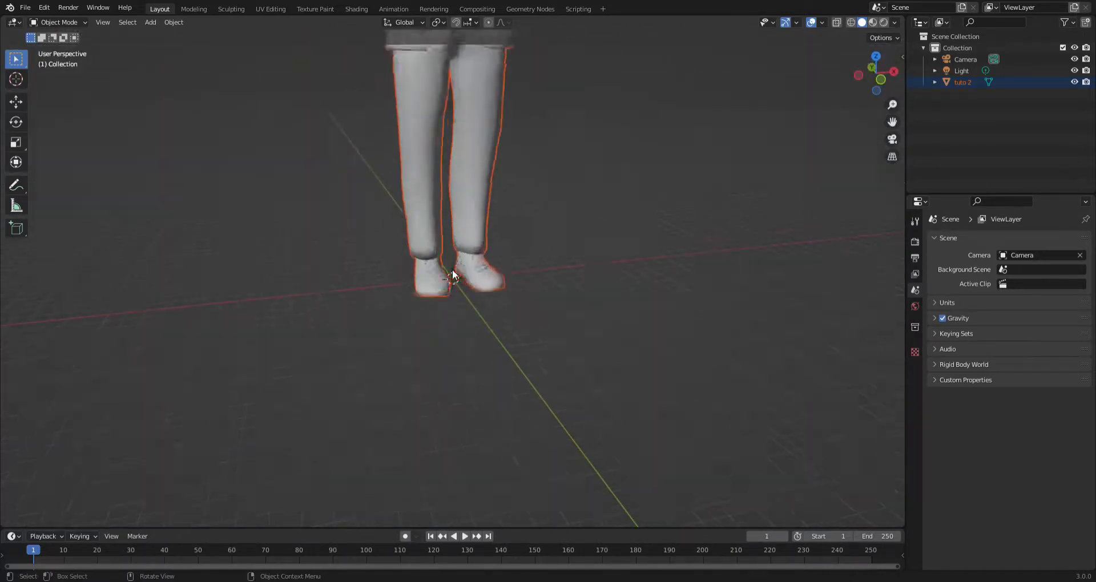
scroll(453, 274, up, 2)
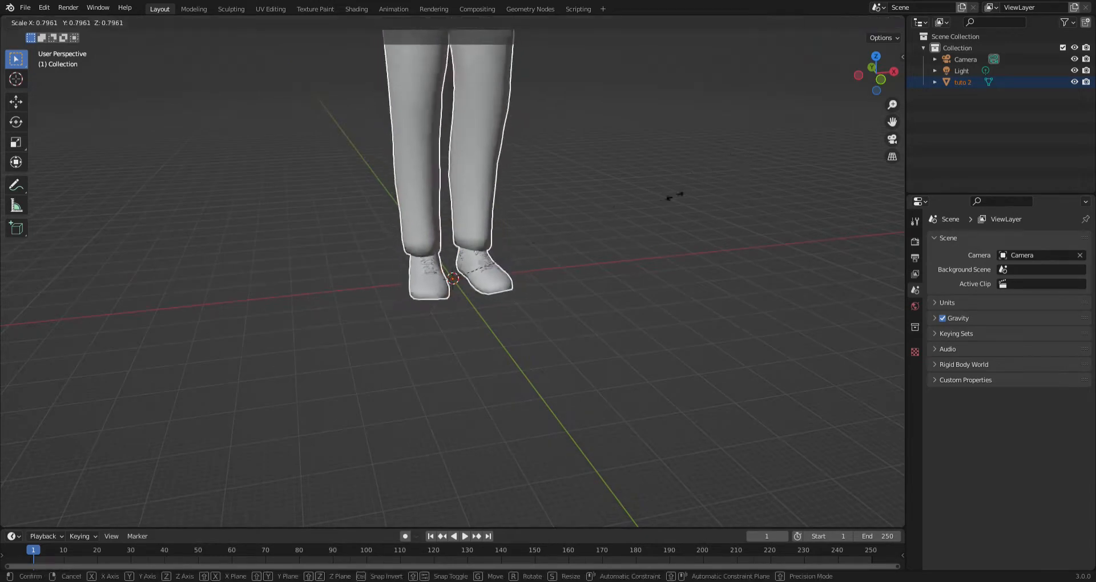
key(s)
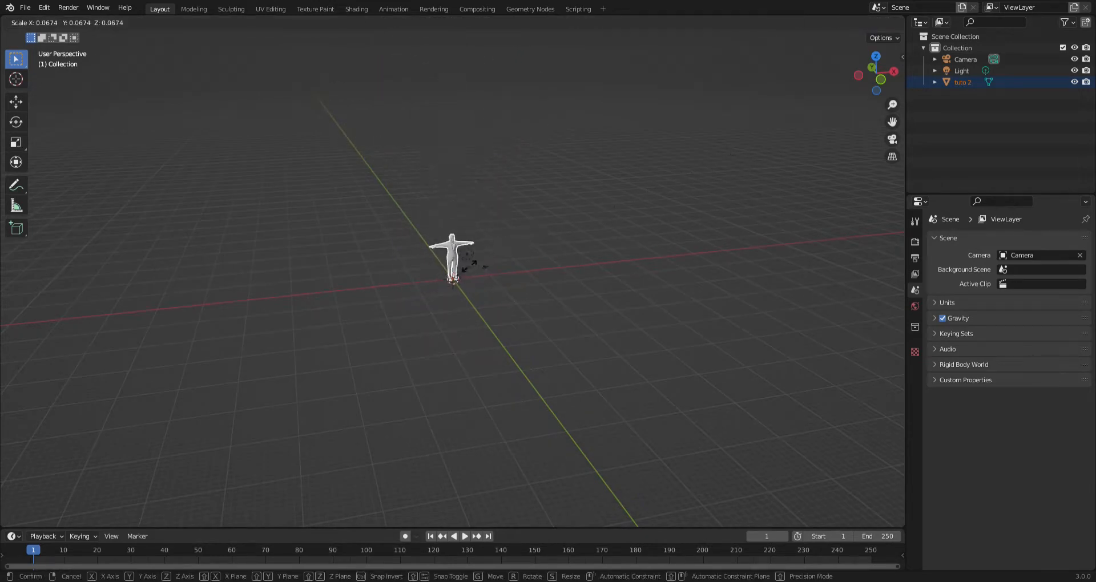
click(477, 264)
scroll(478, 264, up, 5)
middle_drag(477, 265, 449, 260)
scroll(494, 233, up, 4)
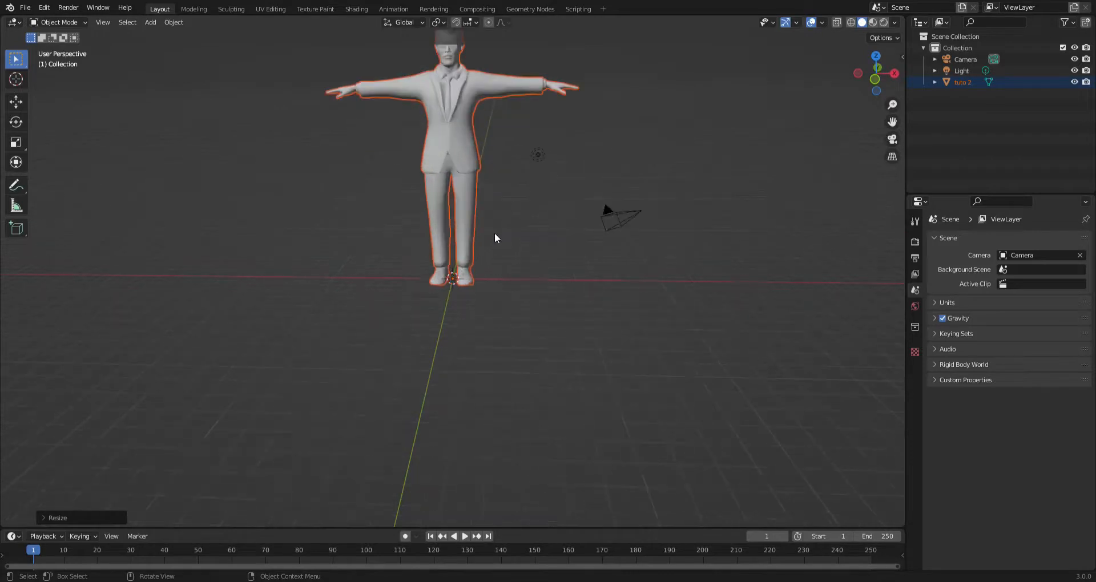
Step: Show the viewport in Rendered shading and set the render engine to Cycles
click(883, 25)
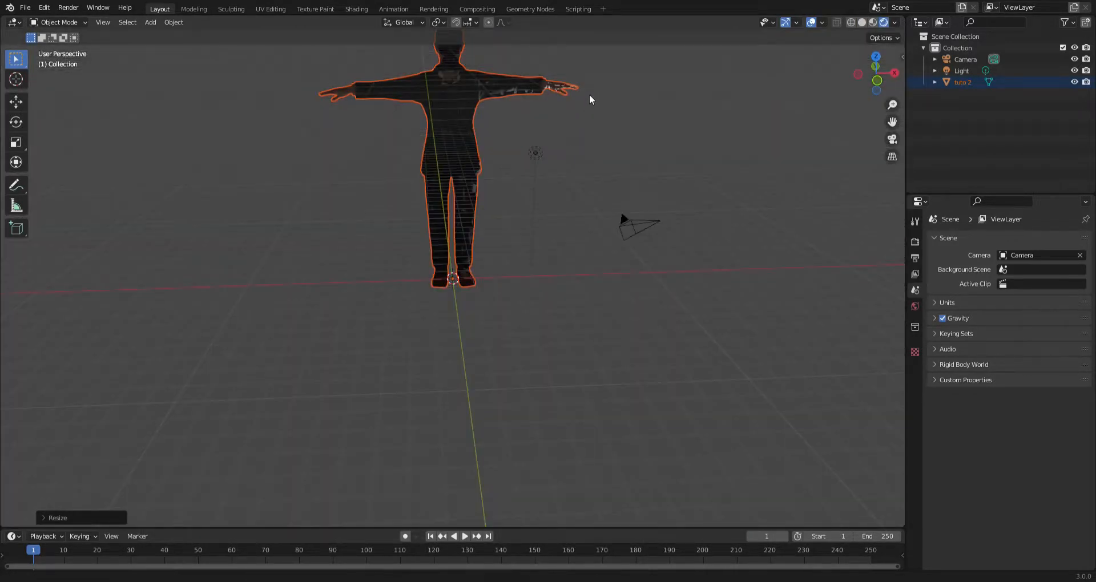
shift+middle_drag(590, 95, 502, 180)
scroll(595, 216, up, 2)
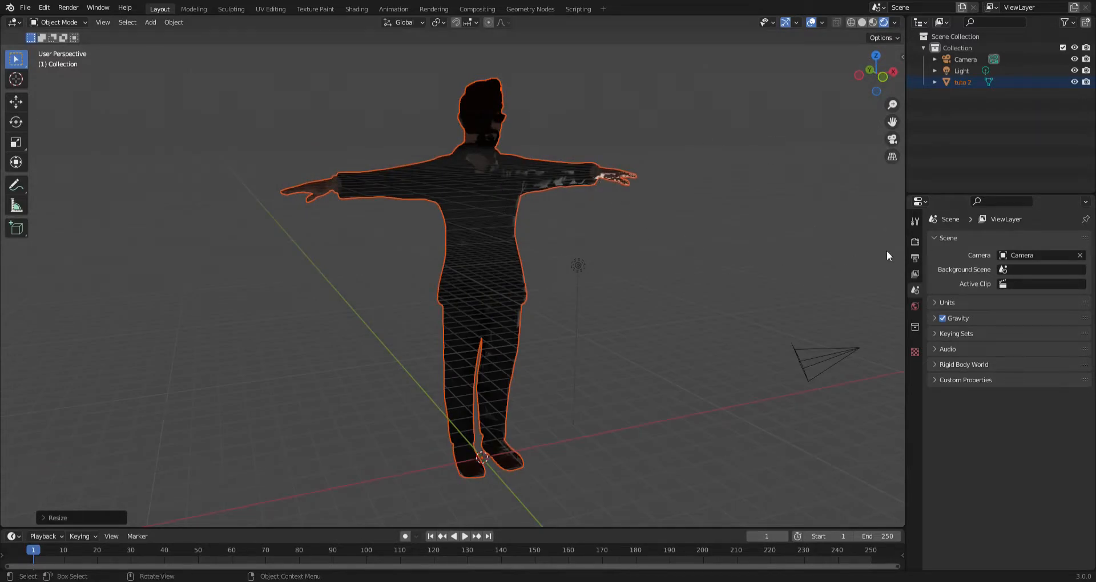
click(915, 241)
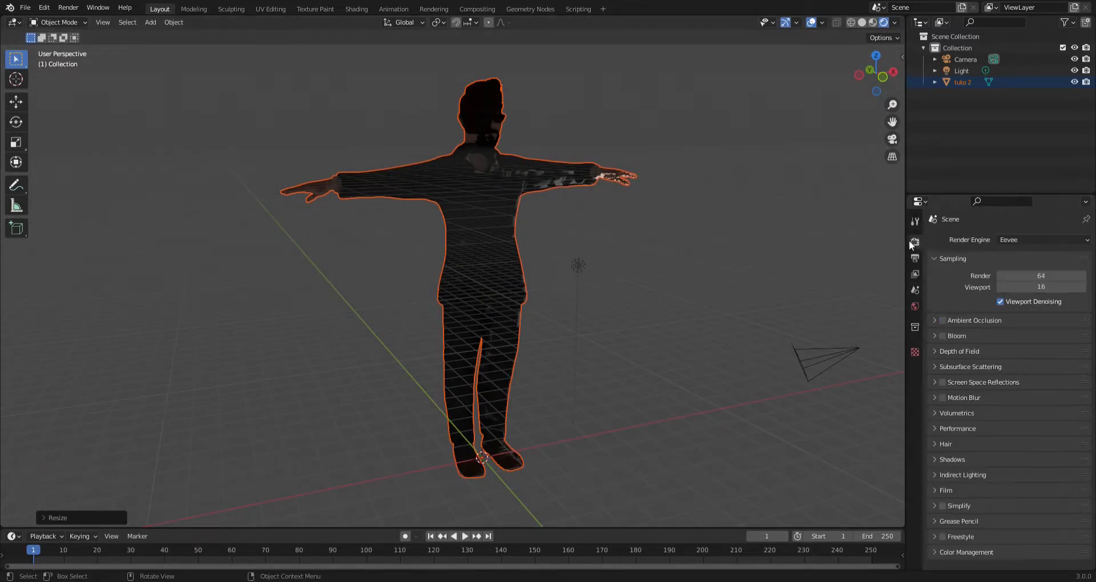
click(1045, 243)
click(1043, 278)
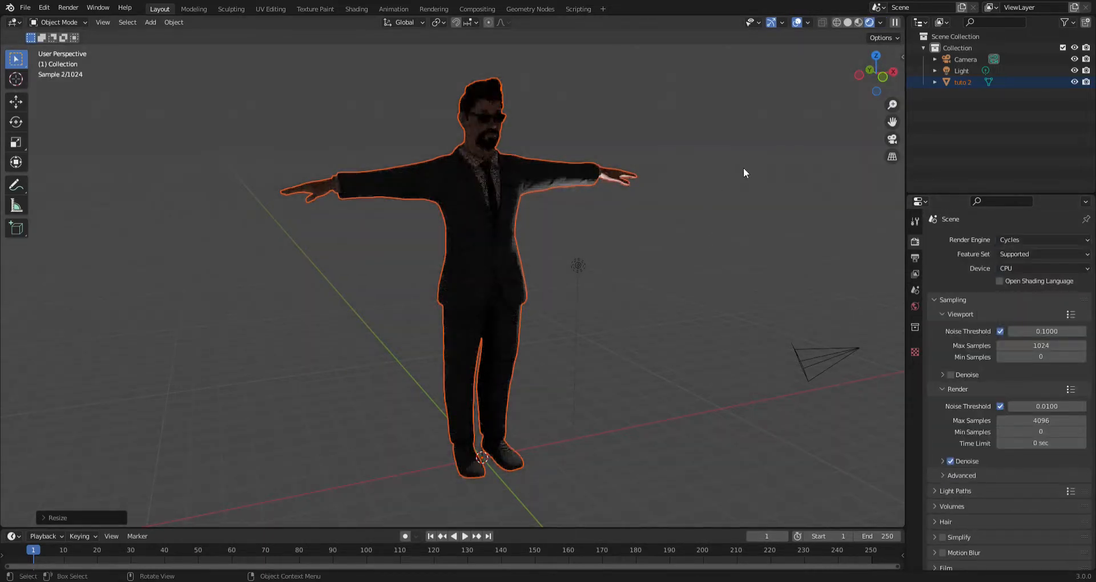
Step: Align the camera to a close frontal view of the character's head and upper body
drag(744, 169, 721, 178)
middle_drag(720, 178, 626, 313)
scroll(655, 186, up, 1)
scroll(646, 275, up, 2)
scroll(645, 273, up, 1)
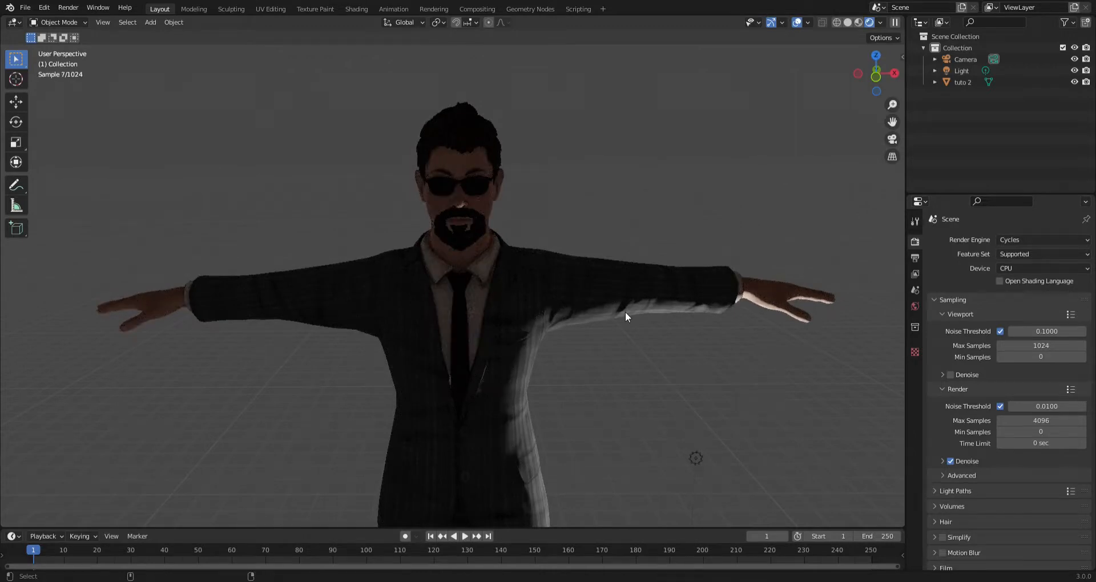
key(ctrl+alt+KP_0)
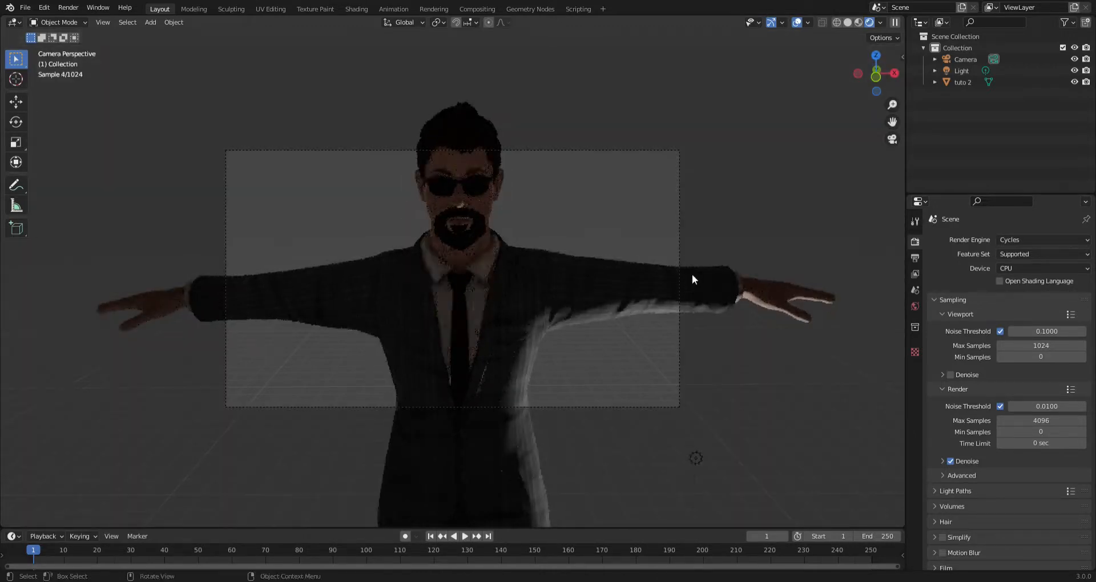